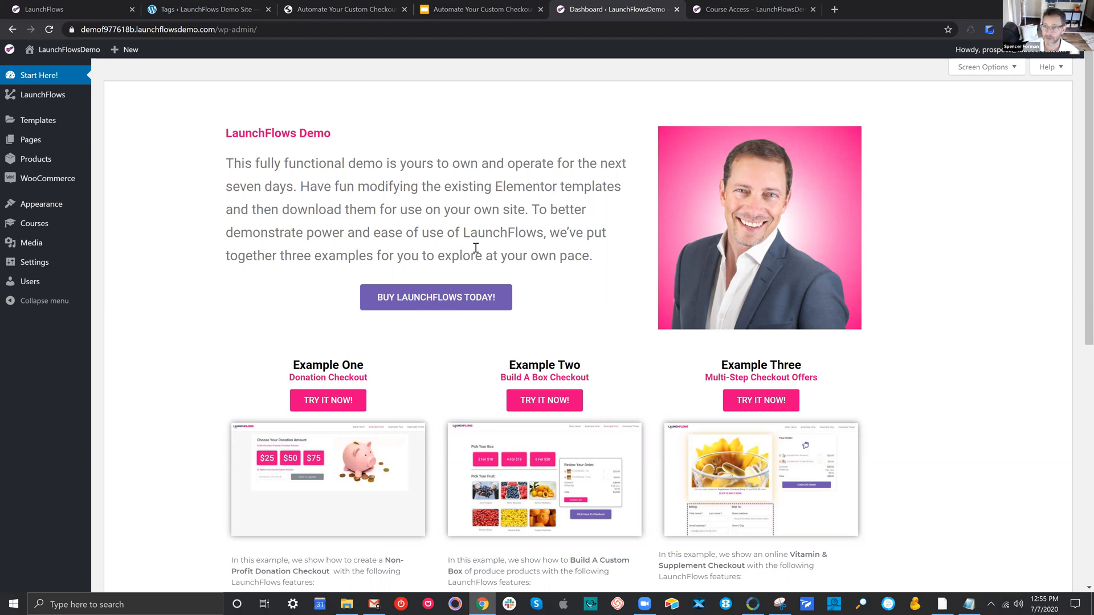
# Step: Choose the $75 donation in Example One of the demo store and advance through billing and dedication to the payment stage
pyautogui.click(782, 7)
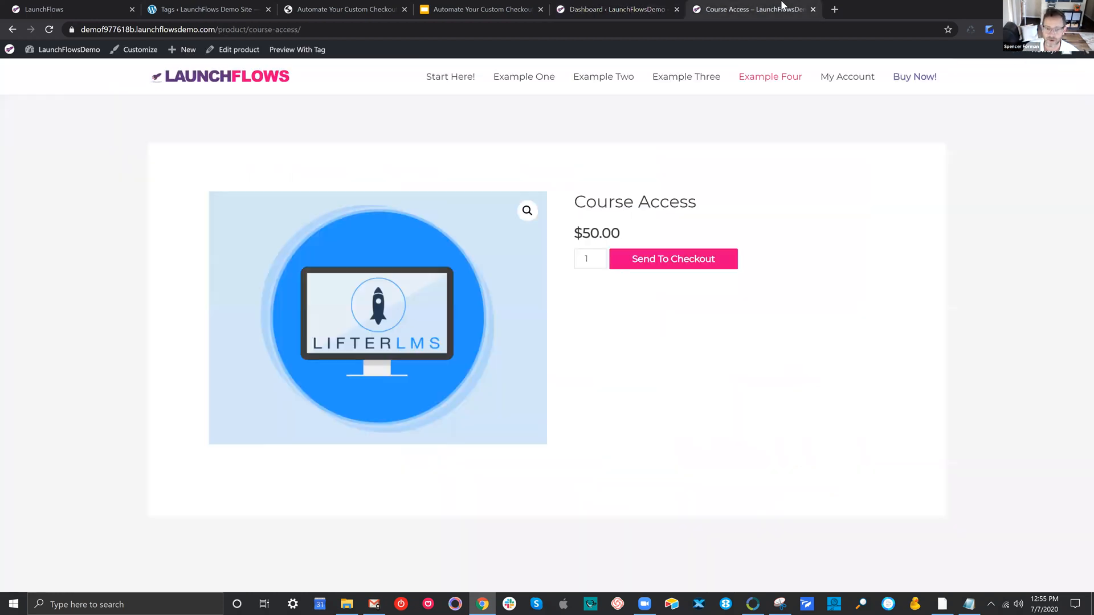
pyautogui.click(522, 80)
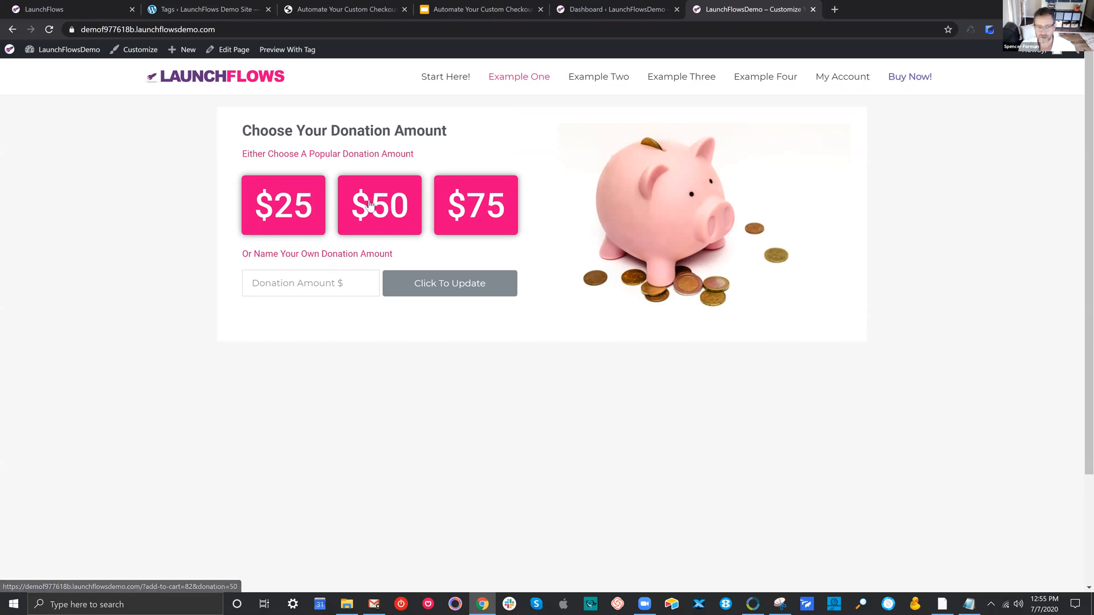
pyautogui.click(470, 199)
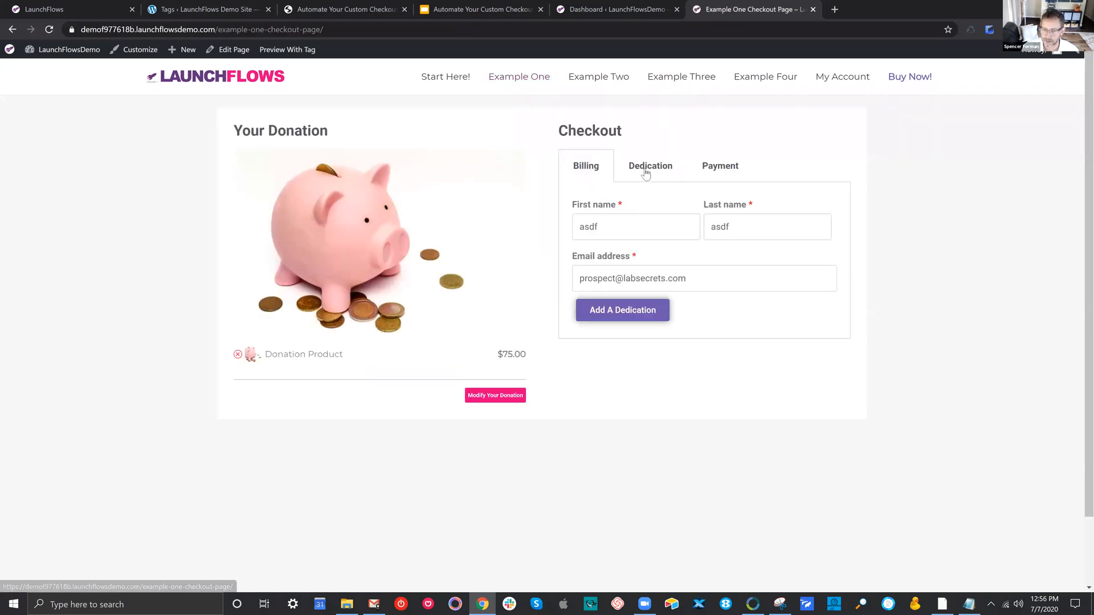
pyautogui.click(640, 313)
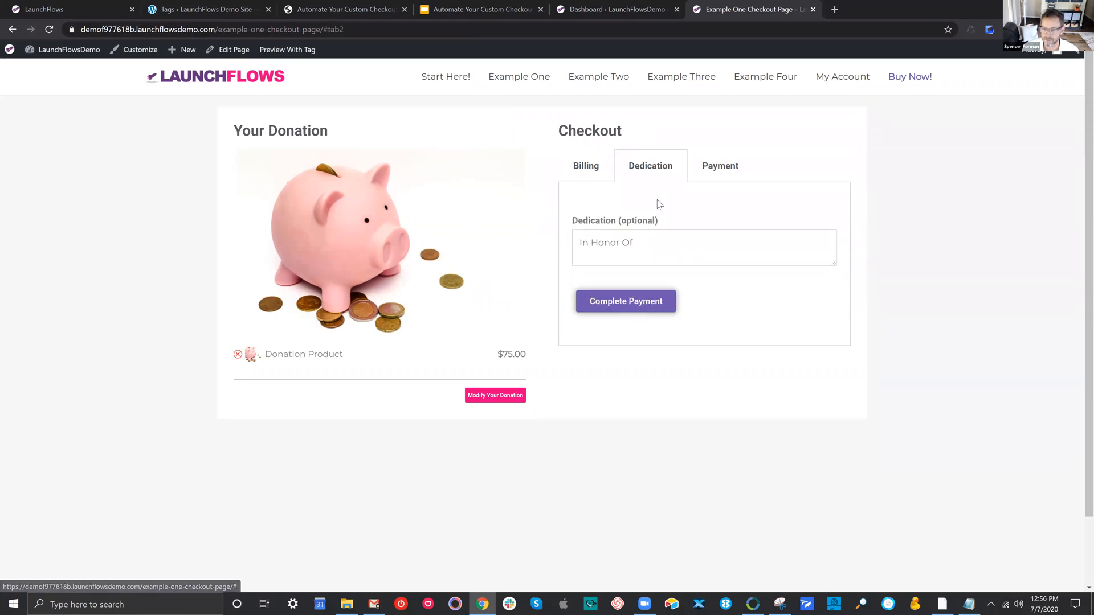
pyautogui.click(646, 302)
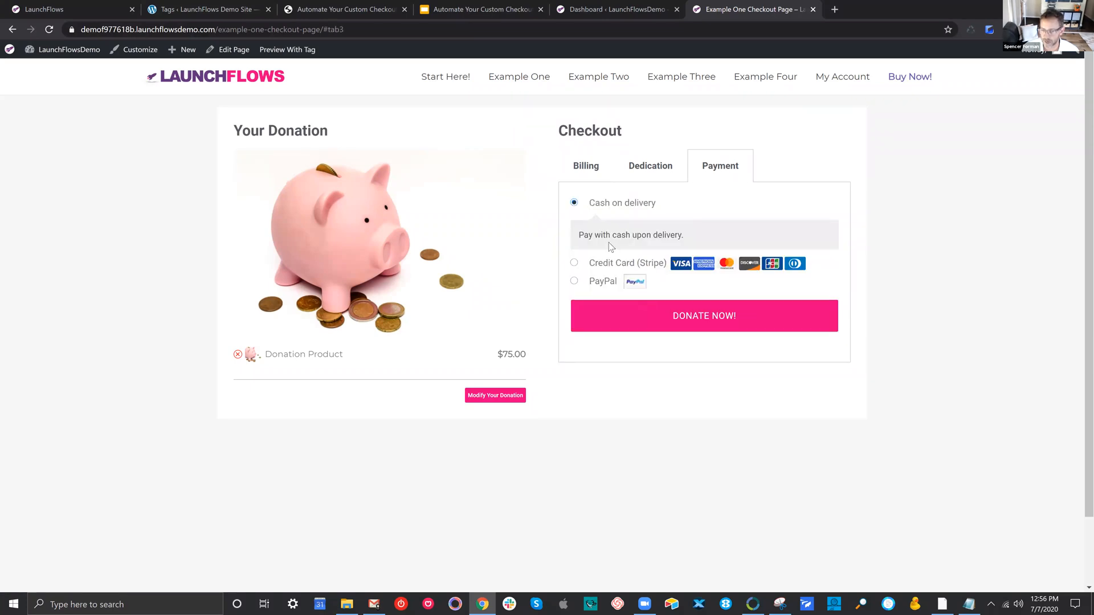
# Step: Revisit the billing details, preview the credit card option, and submit the donation with cash on delivery
pyautogui.click(587, 168)
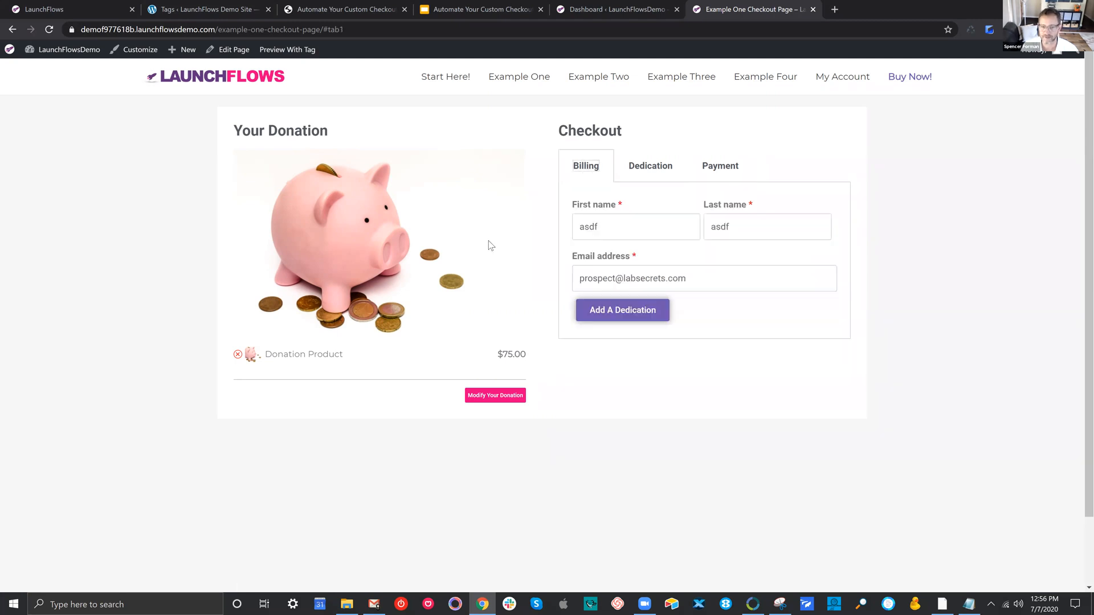
pyautogui.click(697, 172)
pyautogui.click(601, 265)
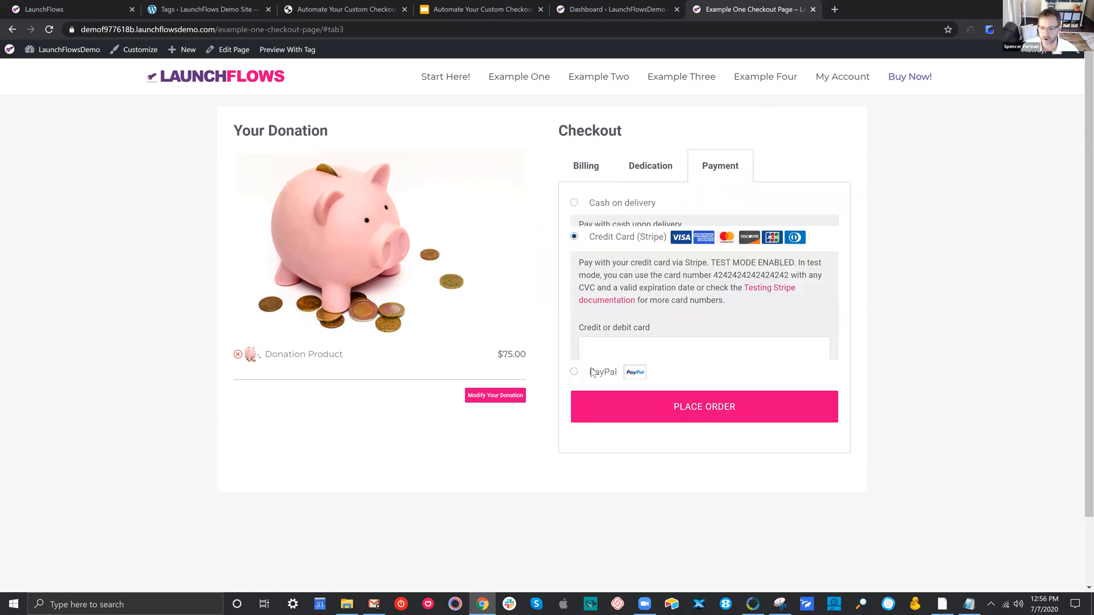
pyautogui.click(604, 204)
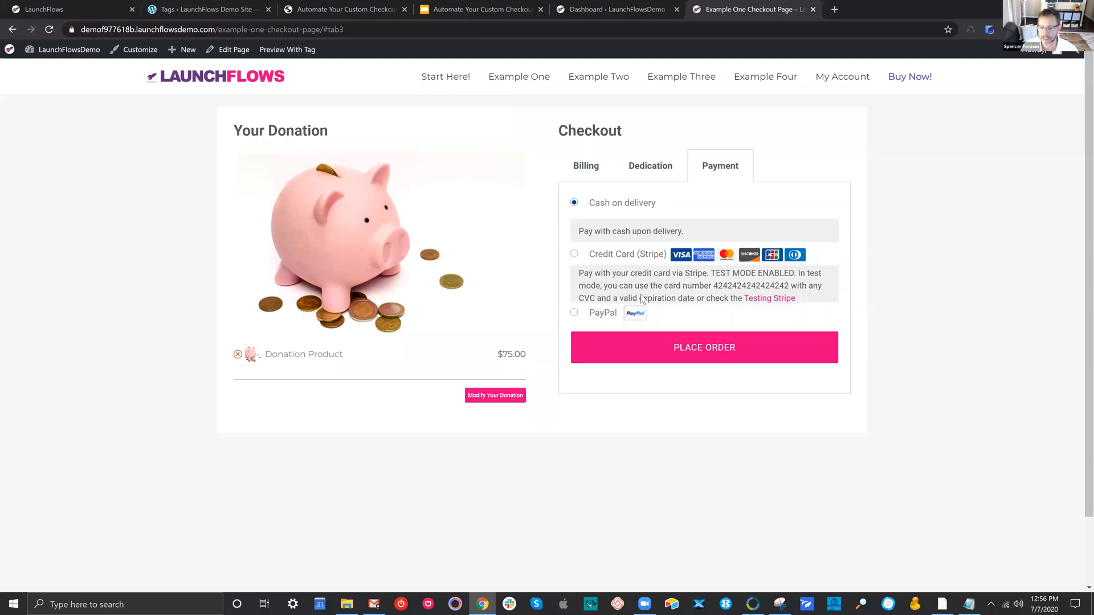
pyautogui.click(664, 327)
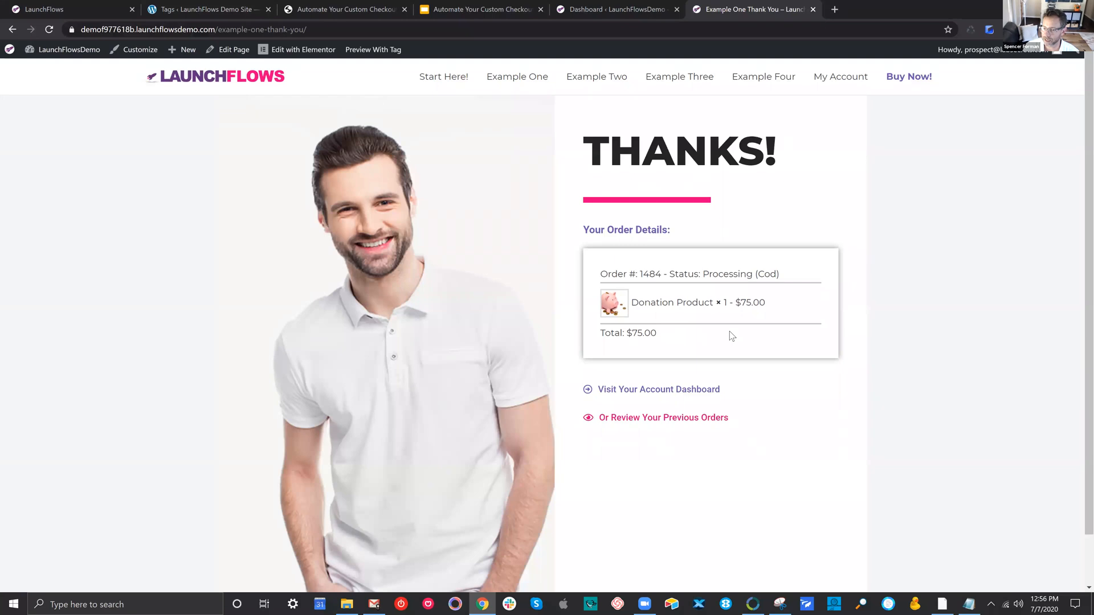
# Step: Review the donation's order details and the account's previous orders, and return to the thank-you page
pyautogui.moveTo(628, 302); pyautogui.dragTo(752, 307)
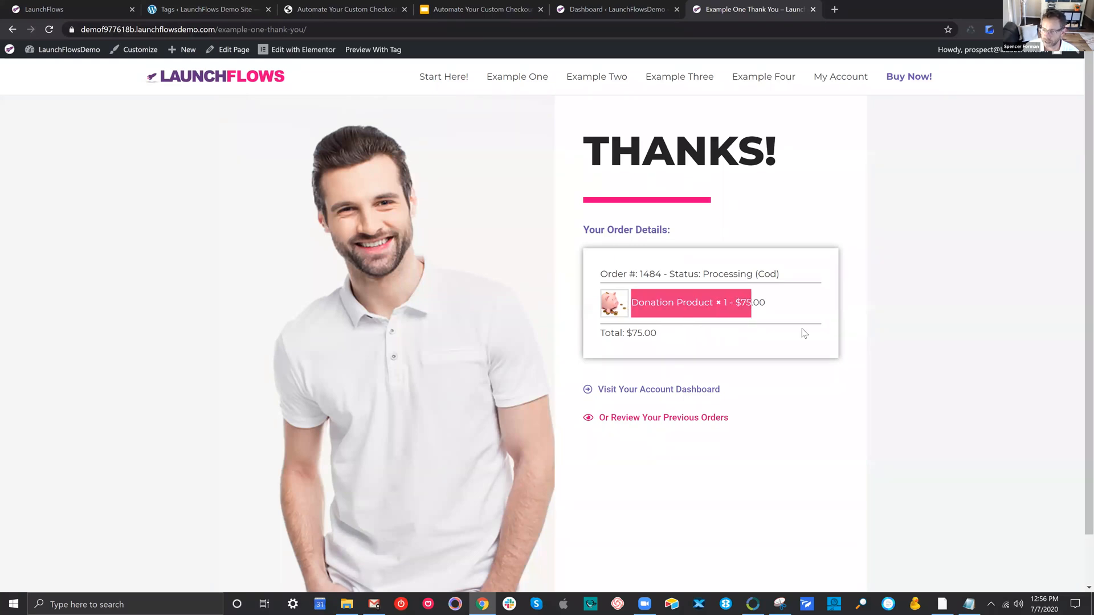
pyautogui.click(718, 398)
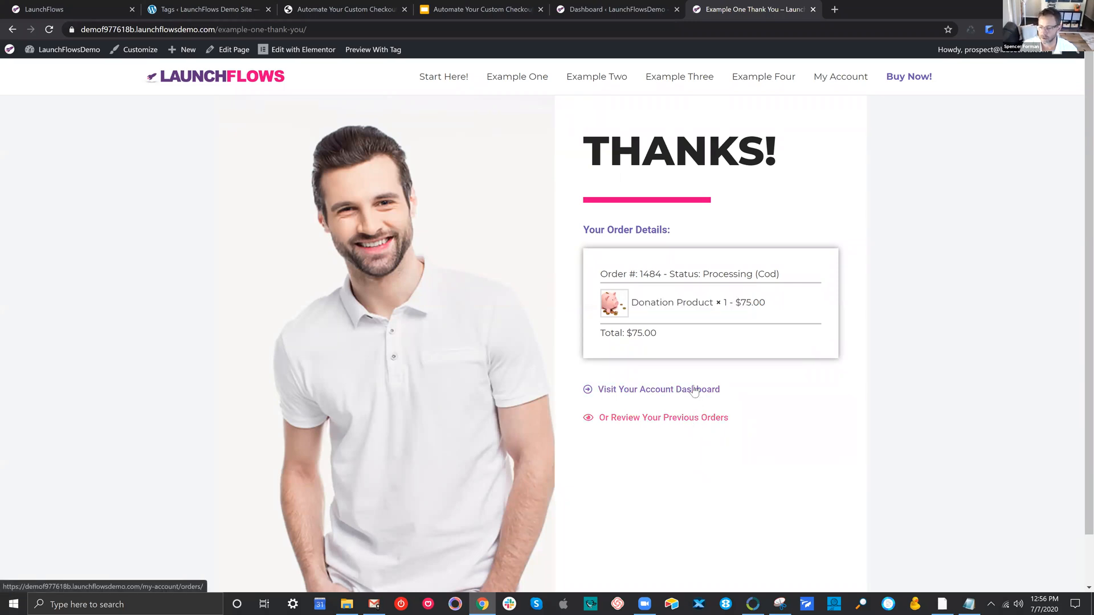
pyautogui.click(695, 420)
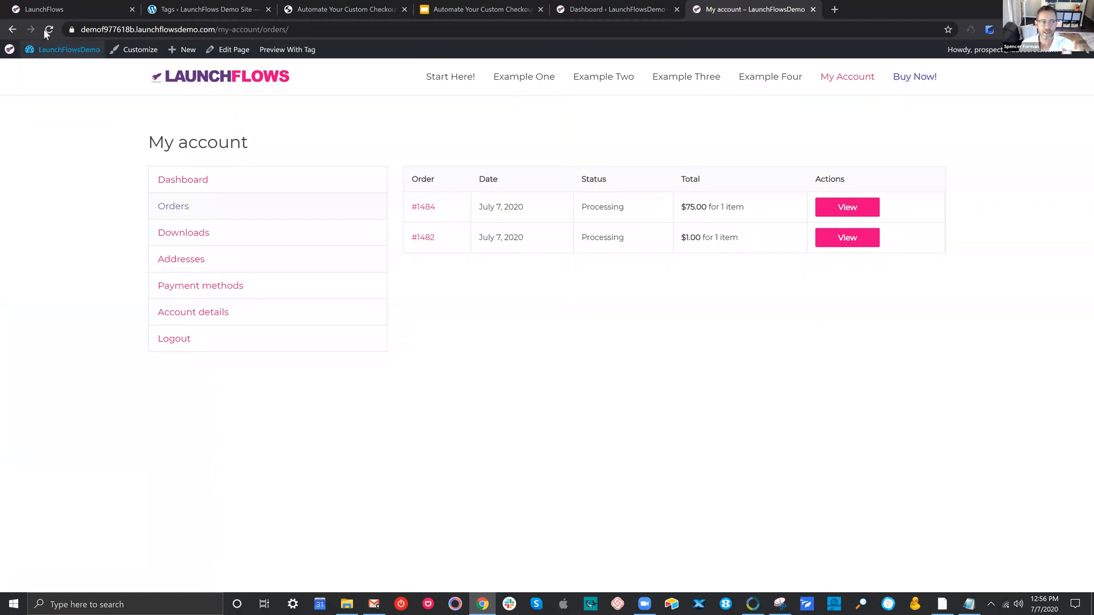
pyautogui.click(16, 34)
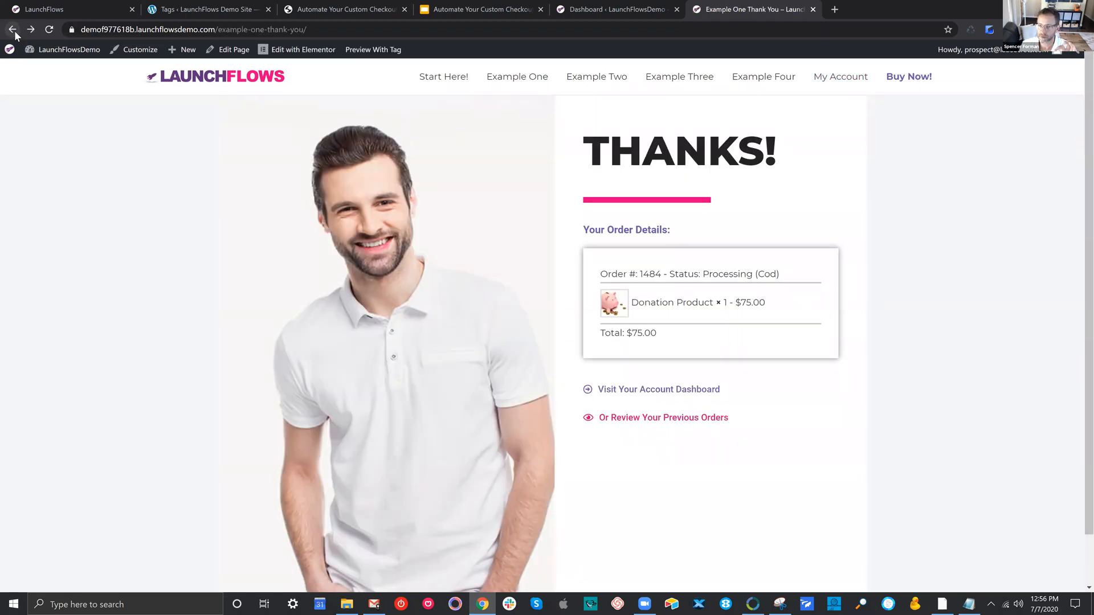
# Step: Build an Example Two fruit box with the 4 for $18 option, adding Berry Bonanza, Apricot Madness and Banana Boat
pyautogui.click(594, 78)
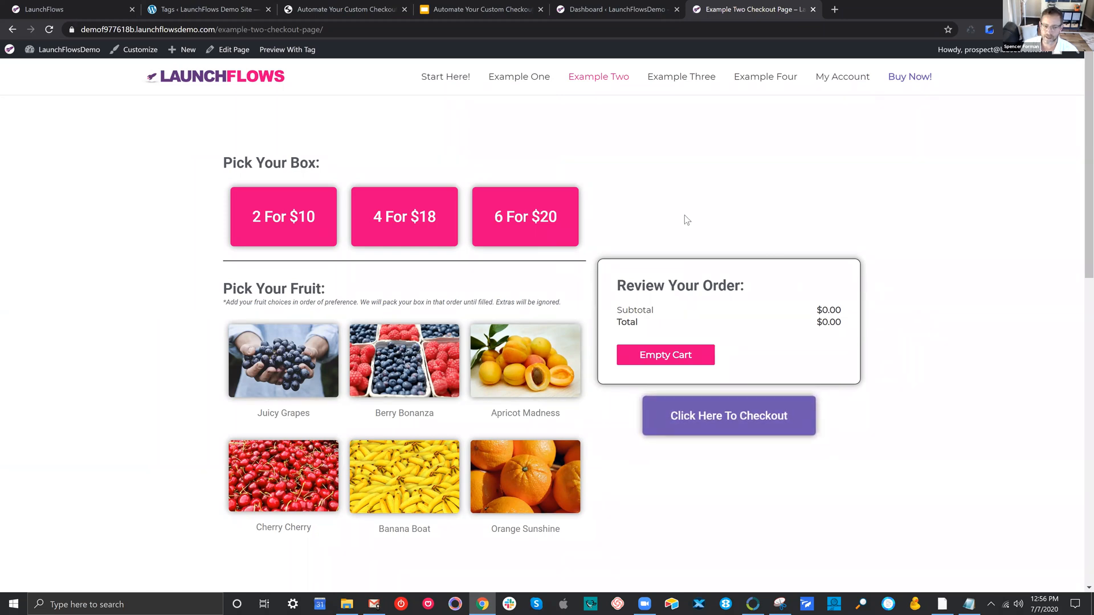
pyautogui.click(436, 216)
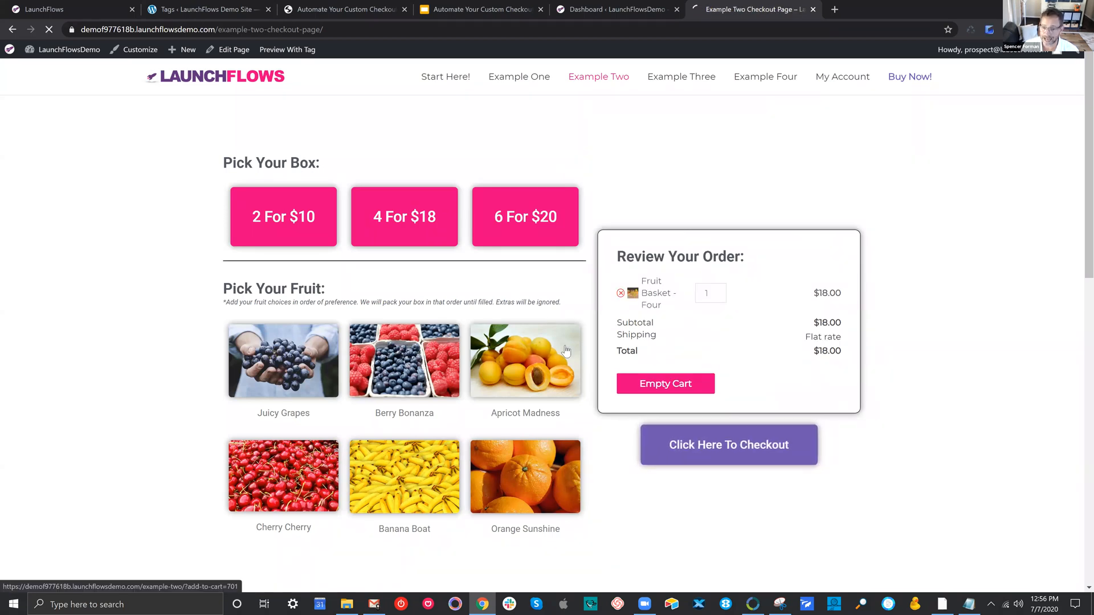
pyautogui.click(427, 354)
pyautogui.click(527, 350)
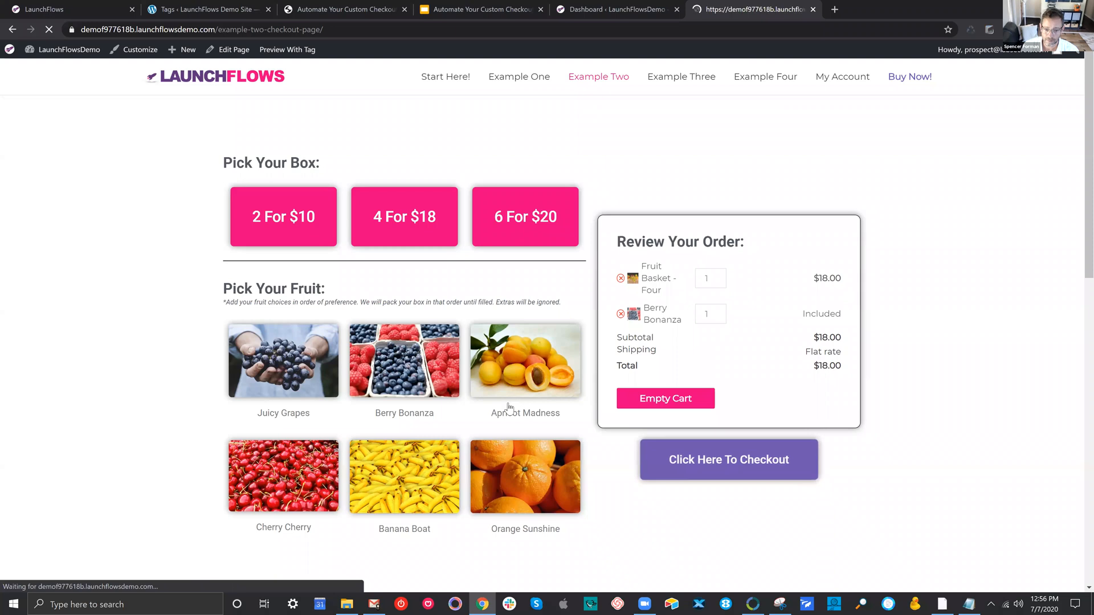
pyautogui.click(416, 476)
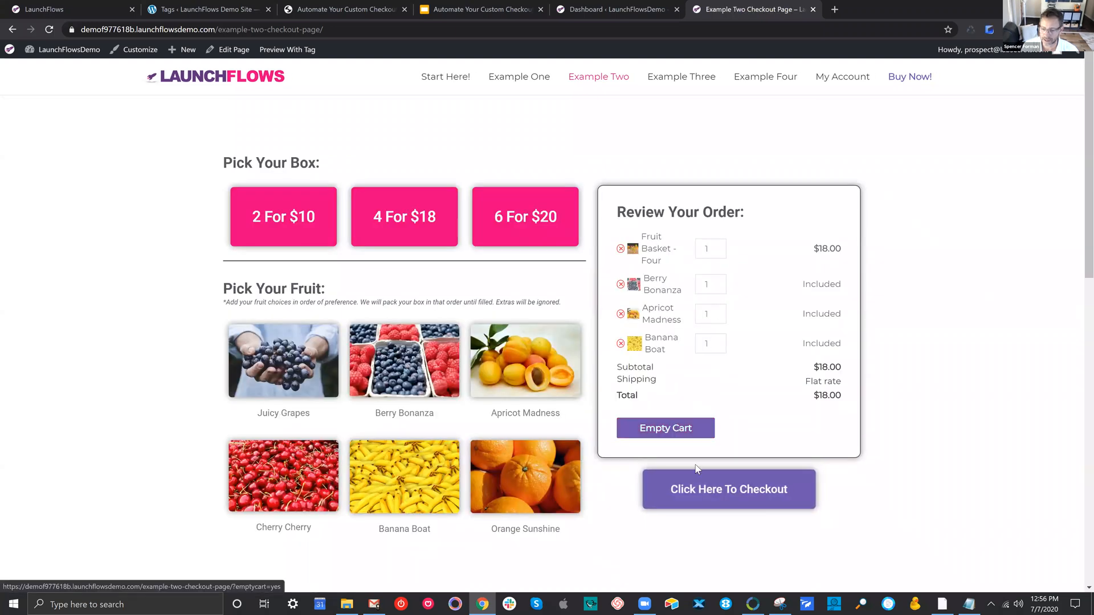
# Step: Examine the fruit box's checkout and payment form, returning to the order review at the start of the page
pyautogui.click(705, 489)
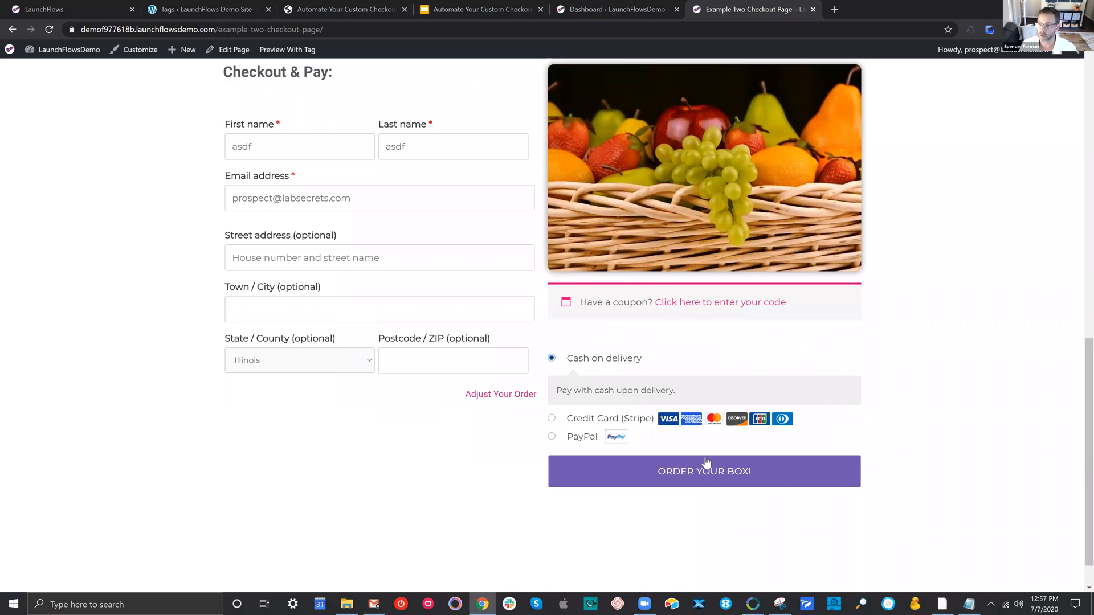
pyautogui.scroll(7, 706, 465)
pyautogui.scroll(5, 704, 462)
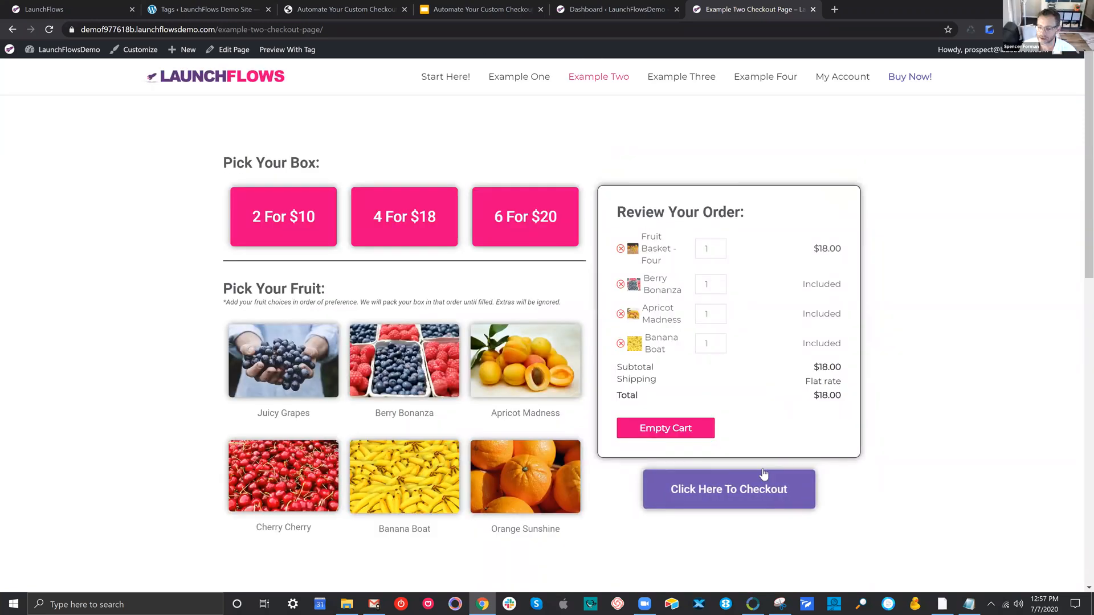
pyautogui.click(760, 491)
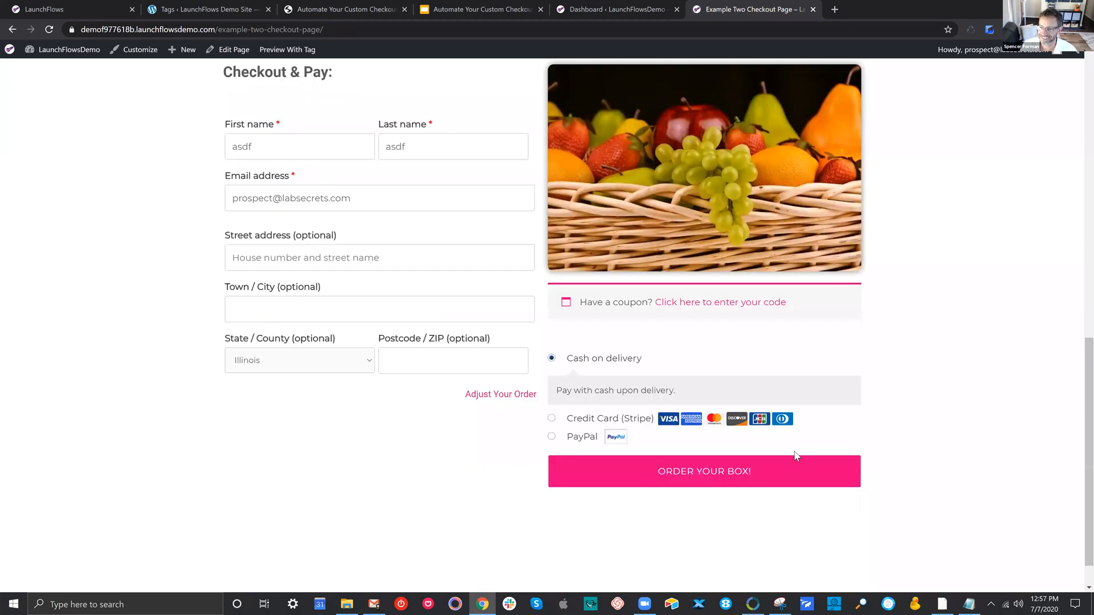
pyautogui.scroll(6, 761, 307)
pyautogui.scroll(5, 759, 308)
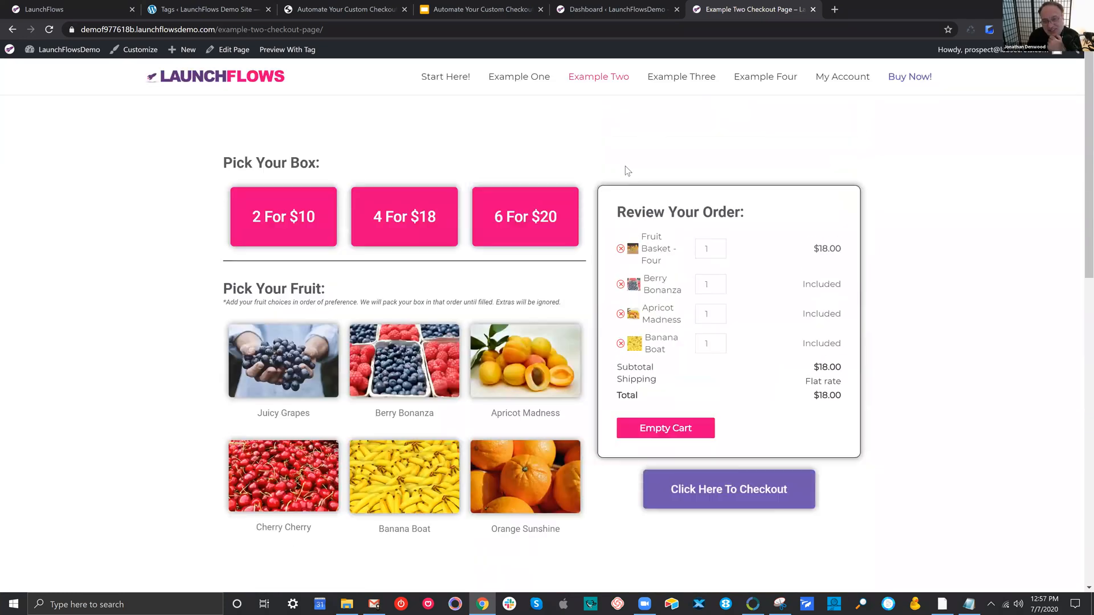
# Step: Take Example Three's Supplement Product to checkout and select cash on delivery as the payment method
pyautogui.click(710, 80)
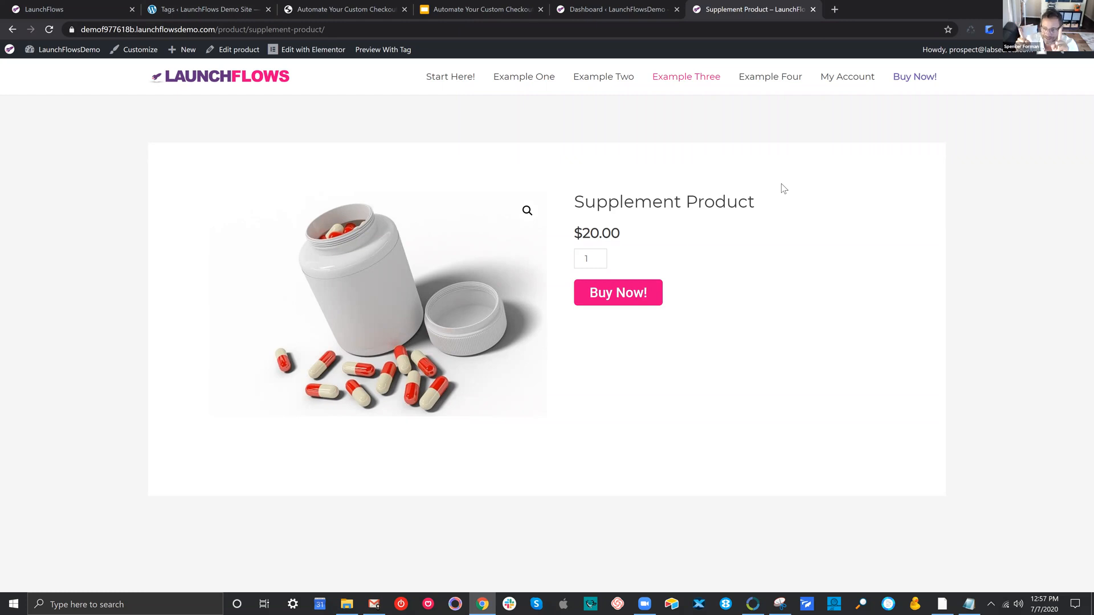
pyautogui.click(639, 294)
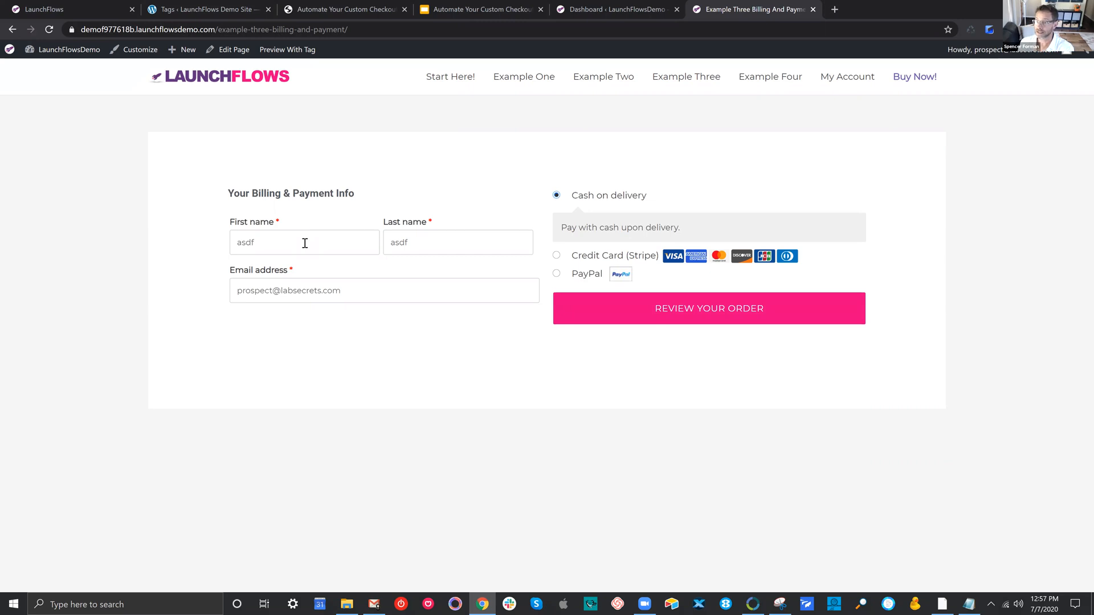
pyautogui.click(556, 256)
pyautogui.click(556, 196)
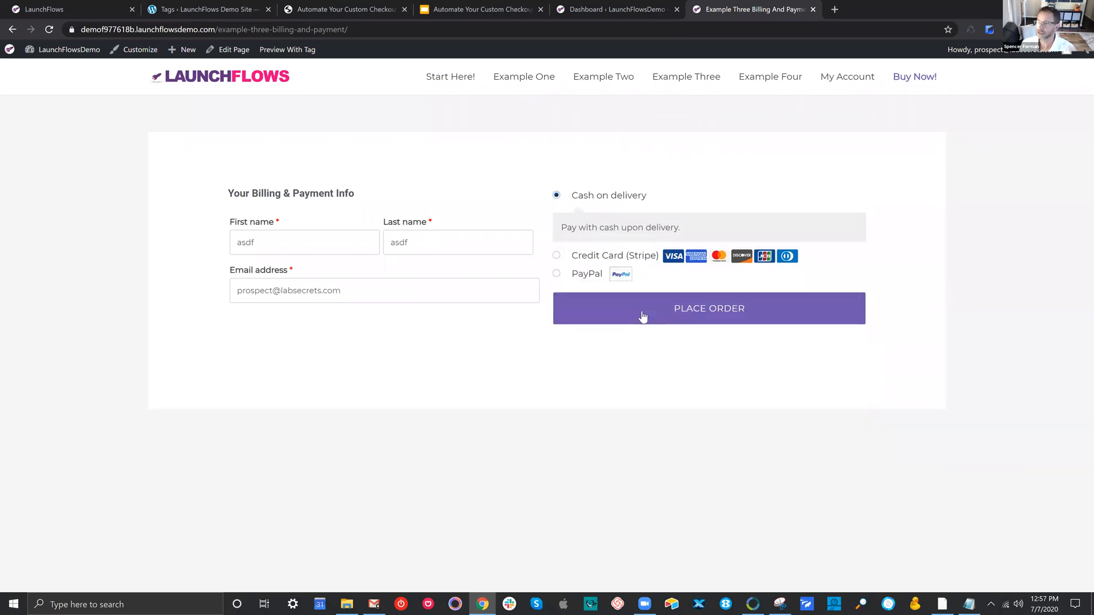
# Step: Place the supplement order, declining both the $10 order bump and the $50 post-checkout upsell
pyautogui.click(642, 316)
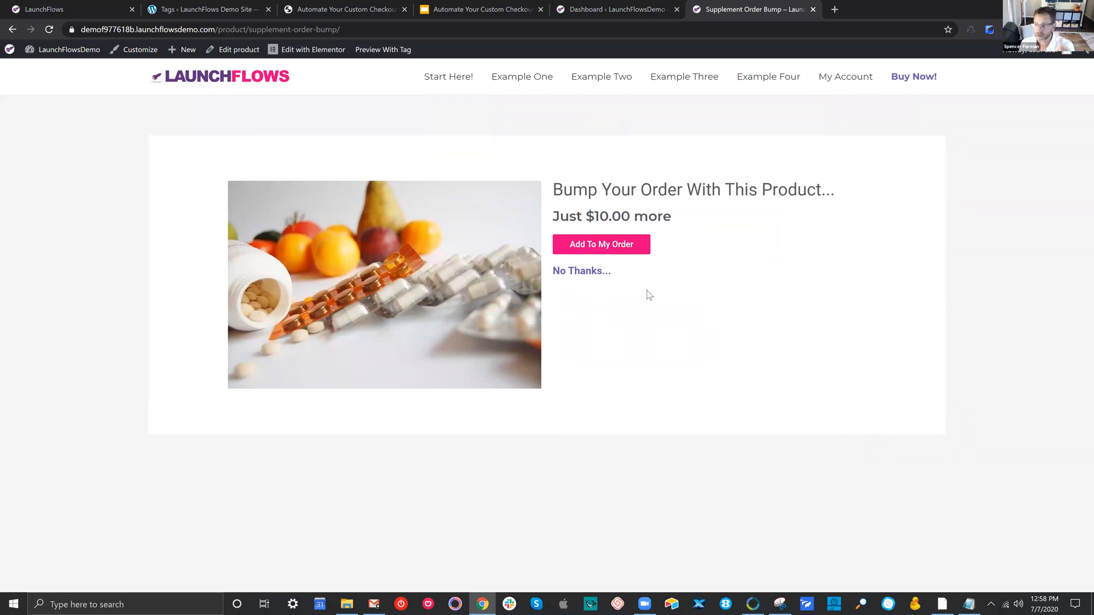
pyautogui.click(595, 275)
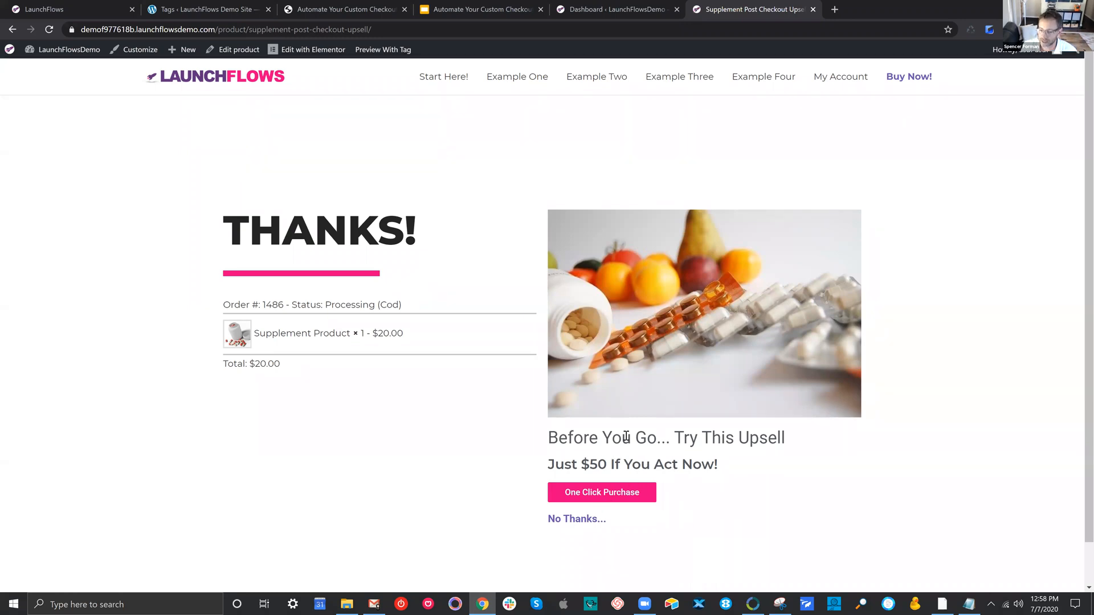
pyautogui.click(592, 528)
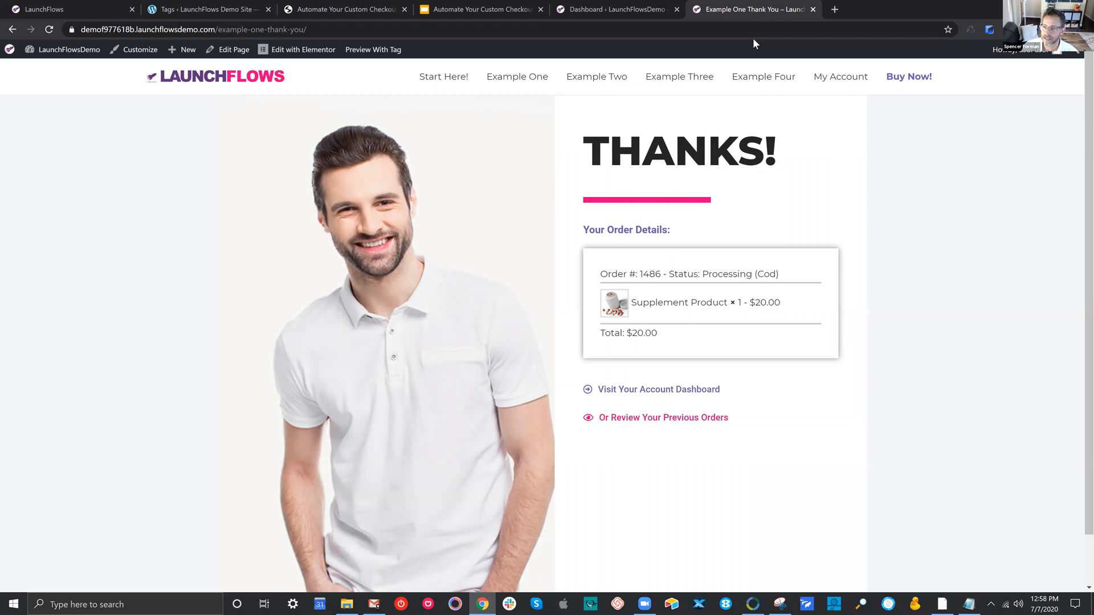
# Step: Order Example Four's Course Access product, paying with cash on delivery
pyautogui.click(762, 77)
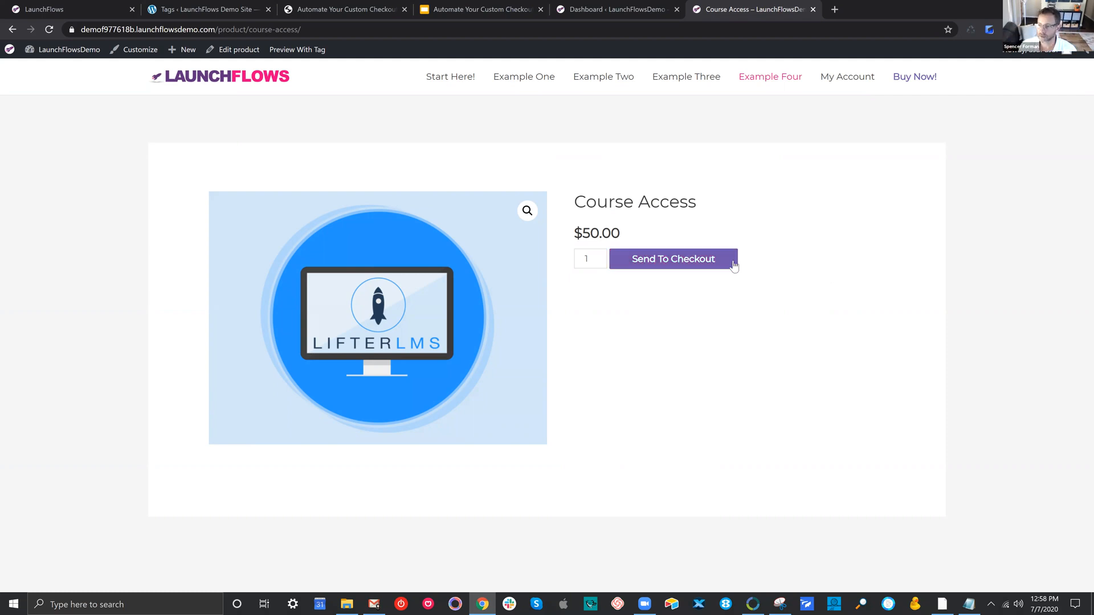
pyautogui.click(691, 262)
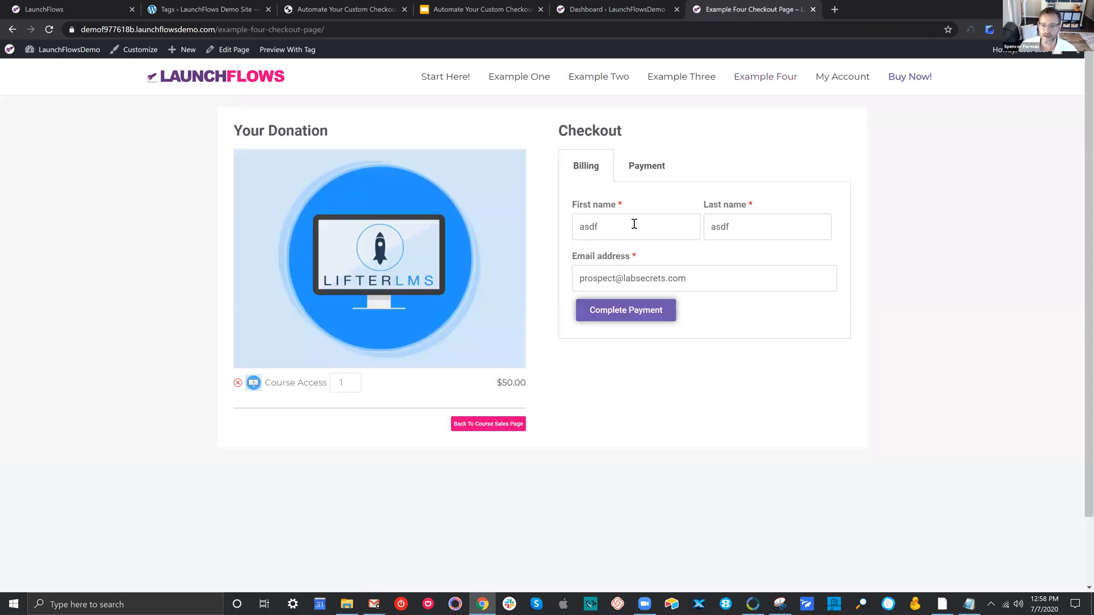
pyautogui.click(631, 311)
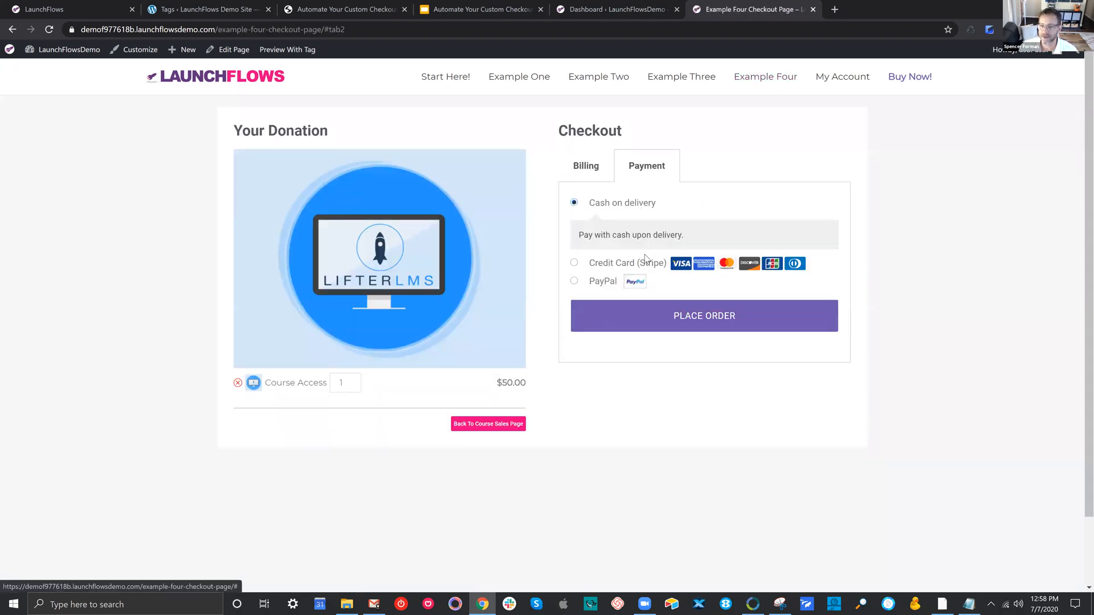
pyautogui.click(654, 318)
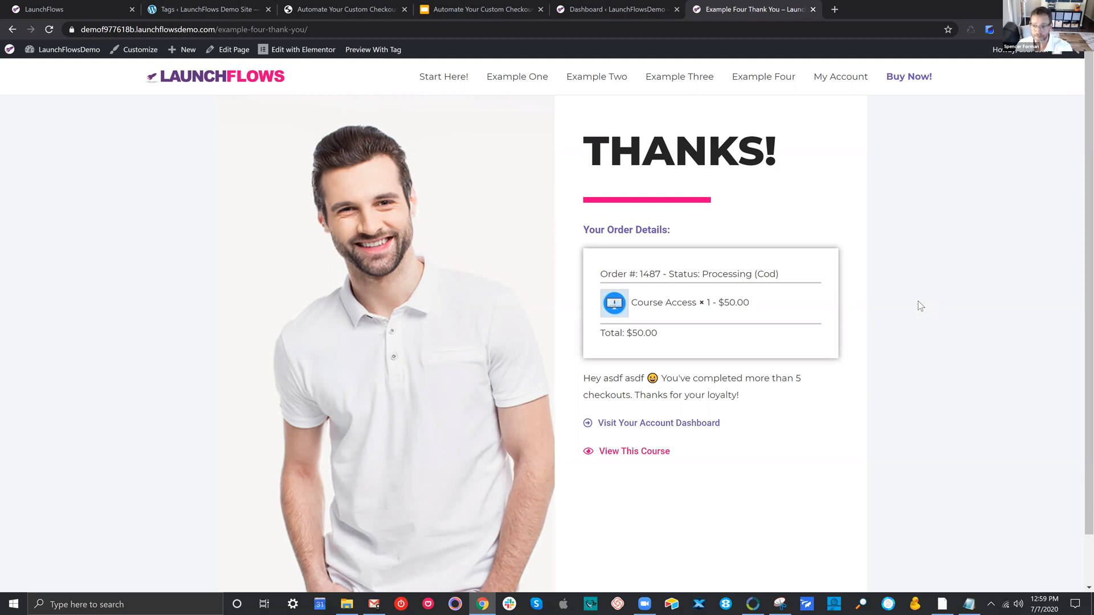
# Step: View the purchased course's lesson list and the order history in the customer account
pyautogui.click(632, 451)
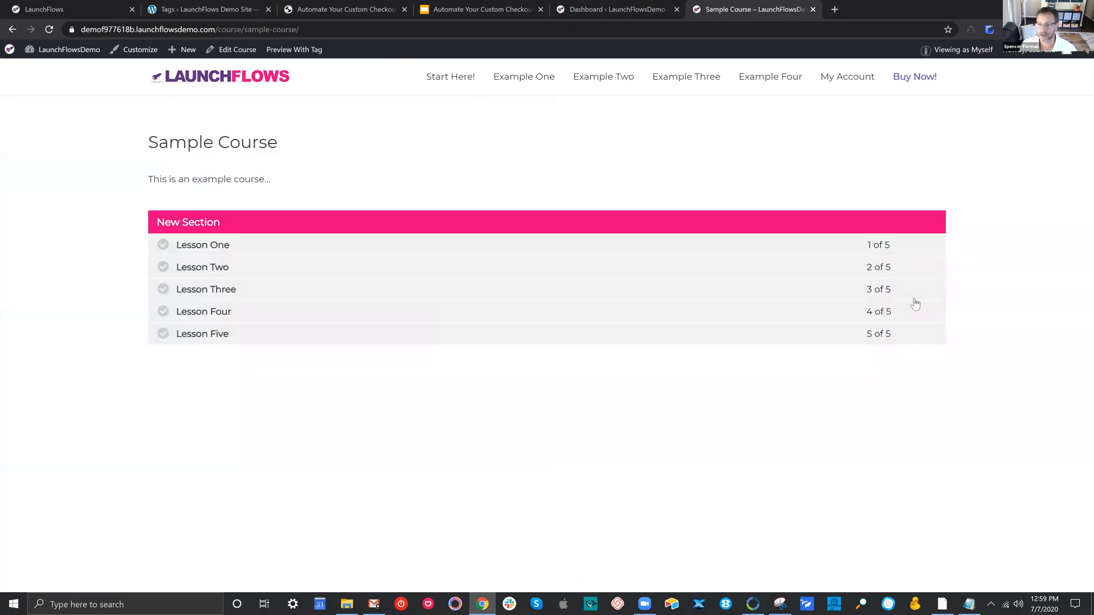
pyautogui.click(843, 80)
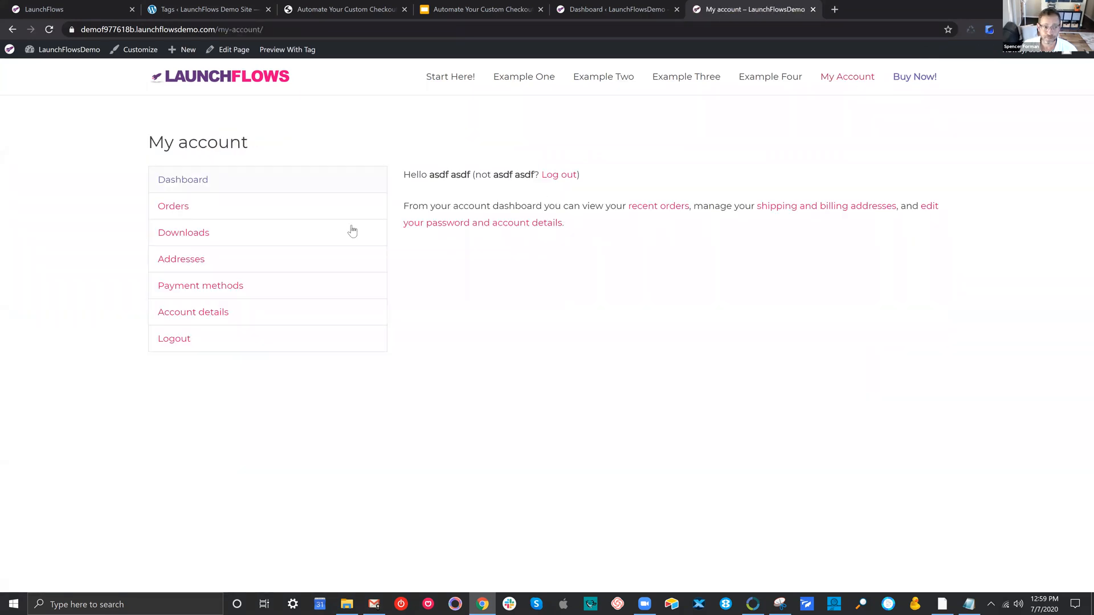
pyautogui.click(227, 212)
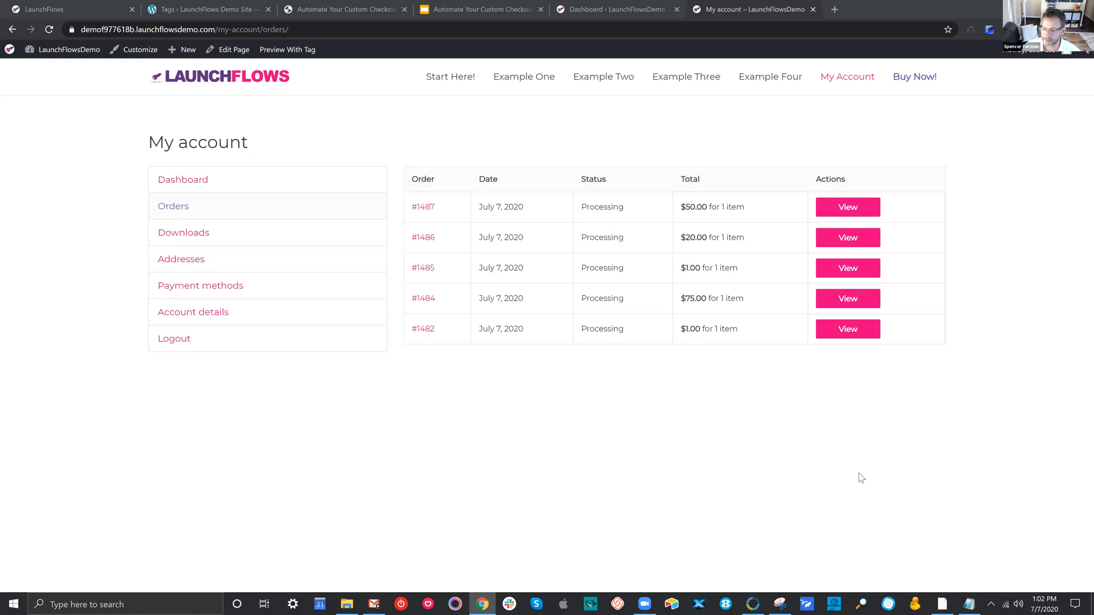
pyautogui.click(785, 602)
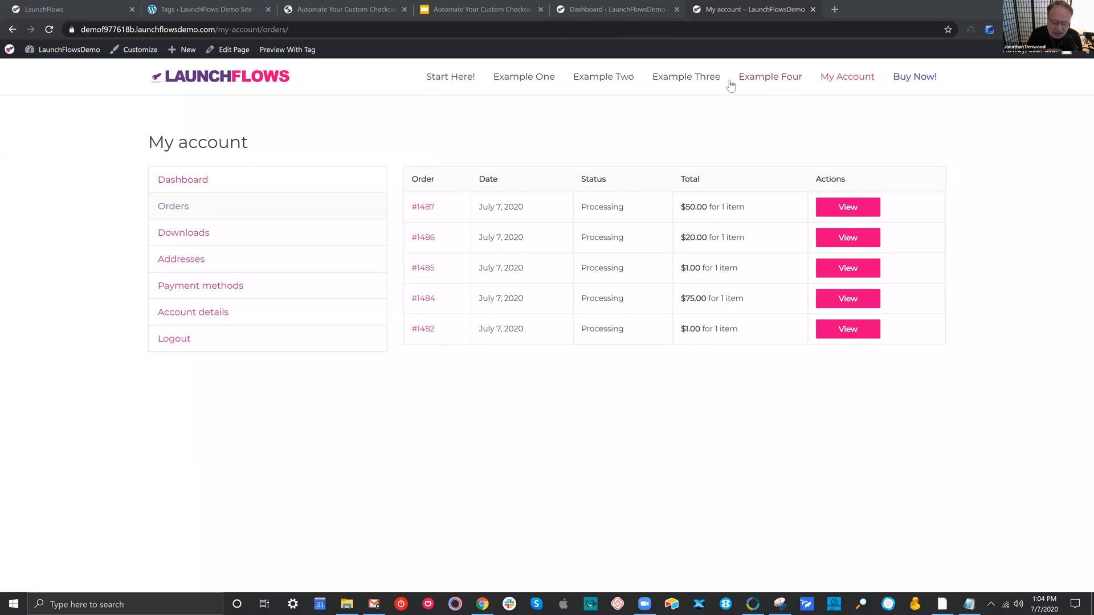
# Step: Open the Example Two Checkout Page for editing from the demo site's page list
pyautogui.click(627, 7)
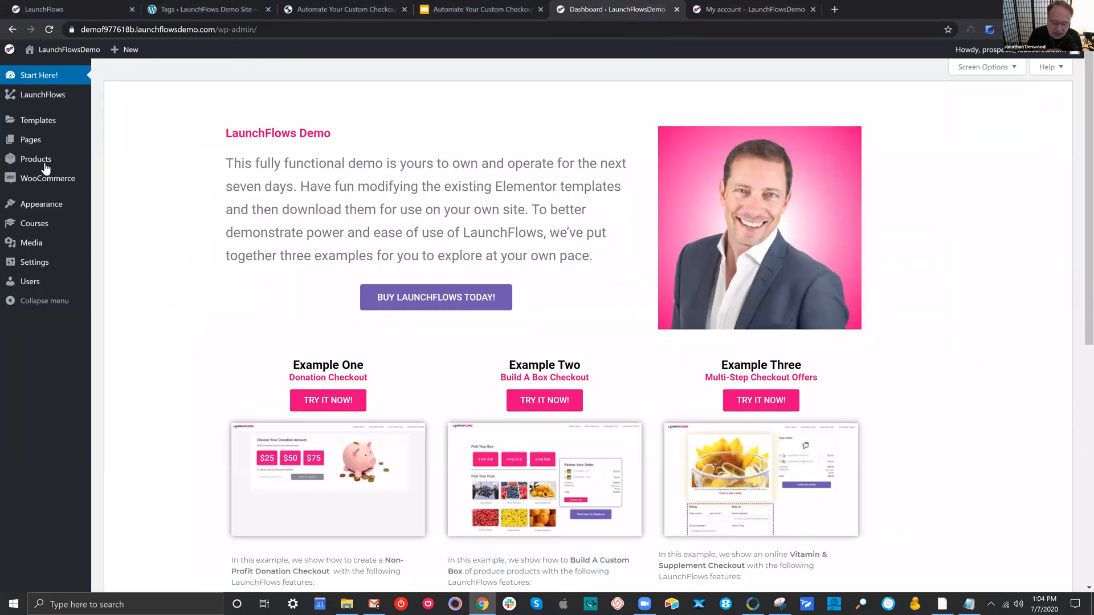
pyautogui.moveTo(45, 167)
pyautogui.moveTo(85, 143)
pyautogui.click(132, 141)
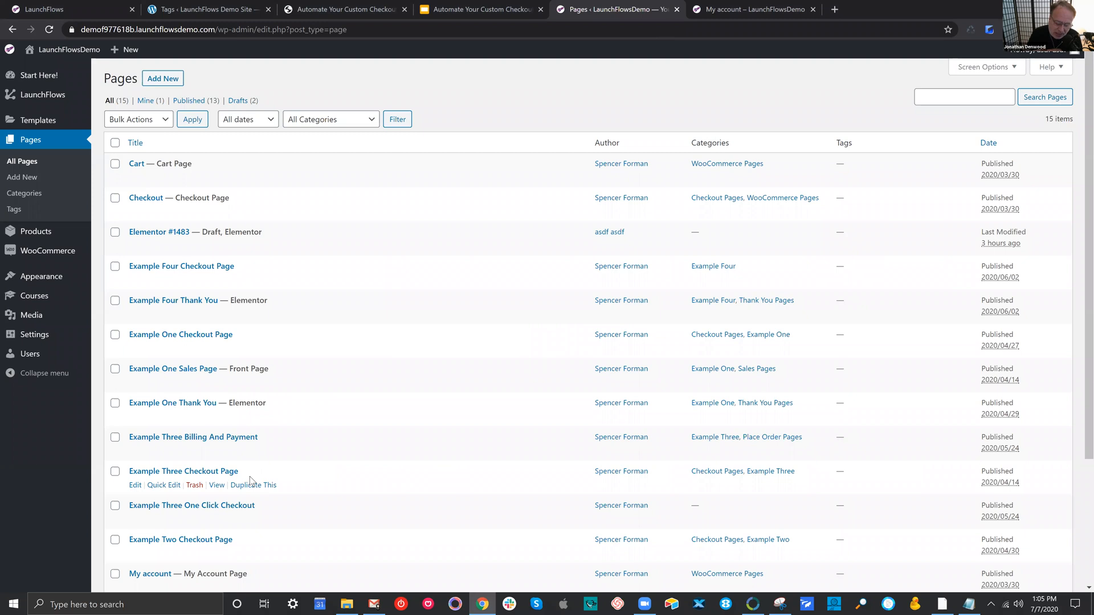
pyautogui.scroll(-1, 251, 482)
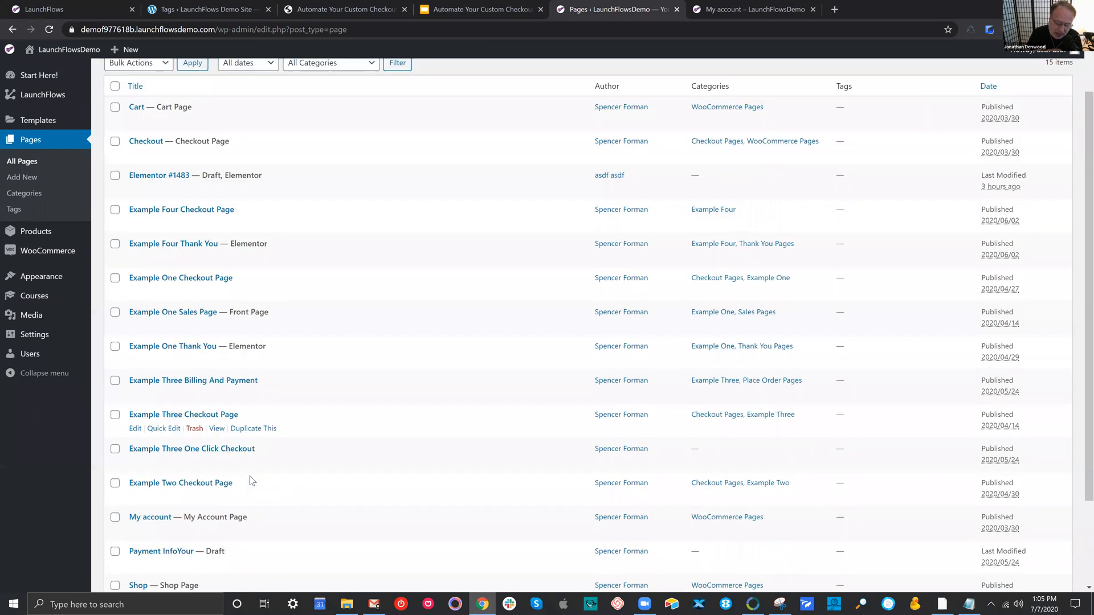
pyautogui.click(135, 497)
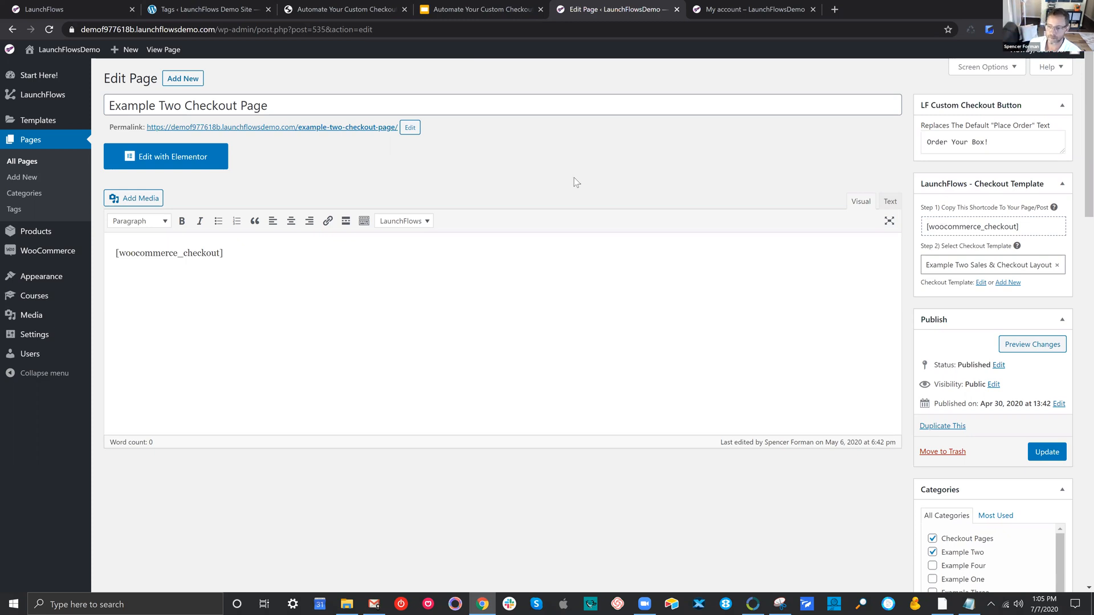
# Step: Highlight the page's checkout shortcode and template setting, and open the assigned Example Two Sales & Checkout Layout template for editing
pyautogui.moveTo(223, 253); pyautogui.dragTo(123, 251)
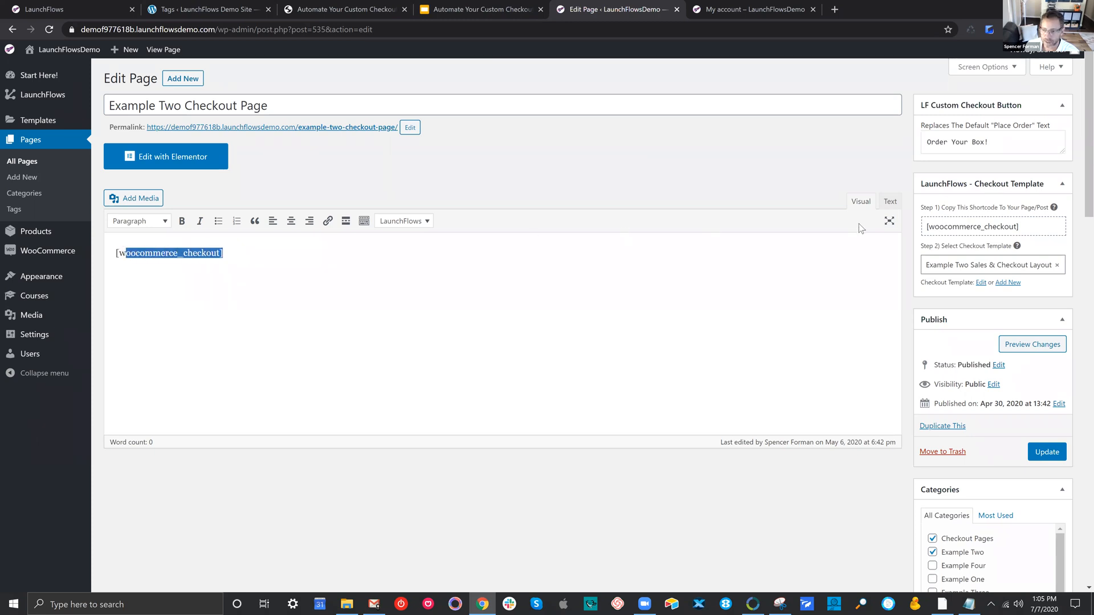
pyautogui.moveTo(919, 251); pyautogui.dragTo(1017, 251)
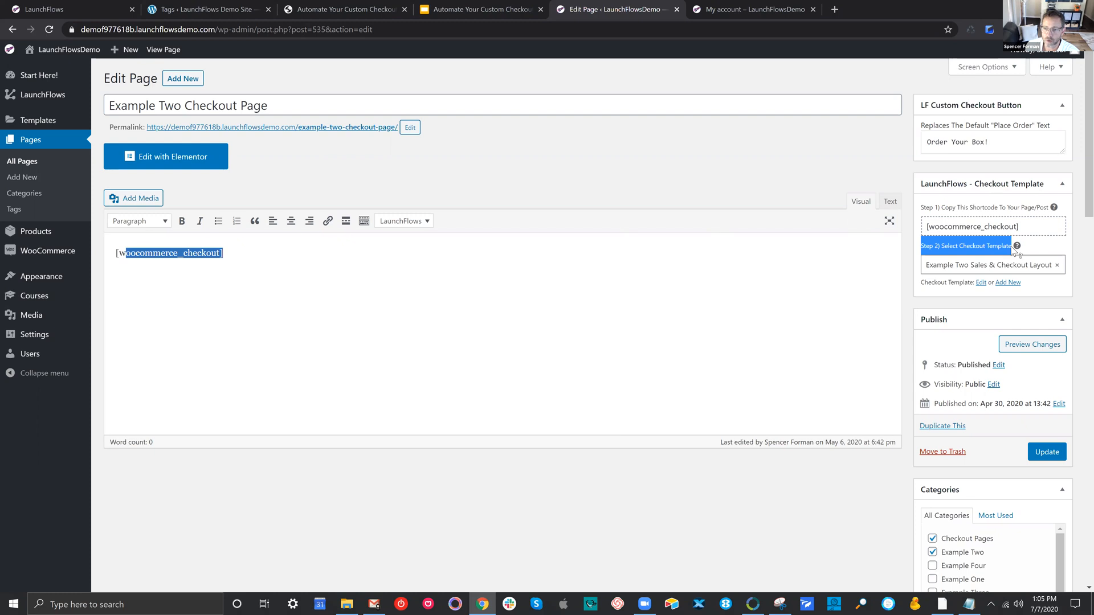
pyautogui.click(1046, 248)
pyautogui.click(981, 283)
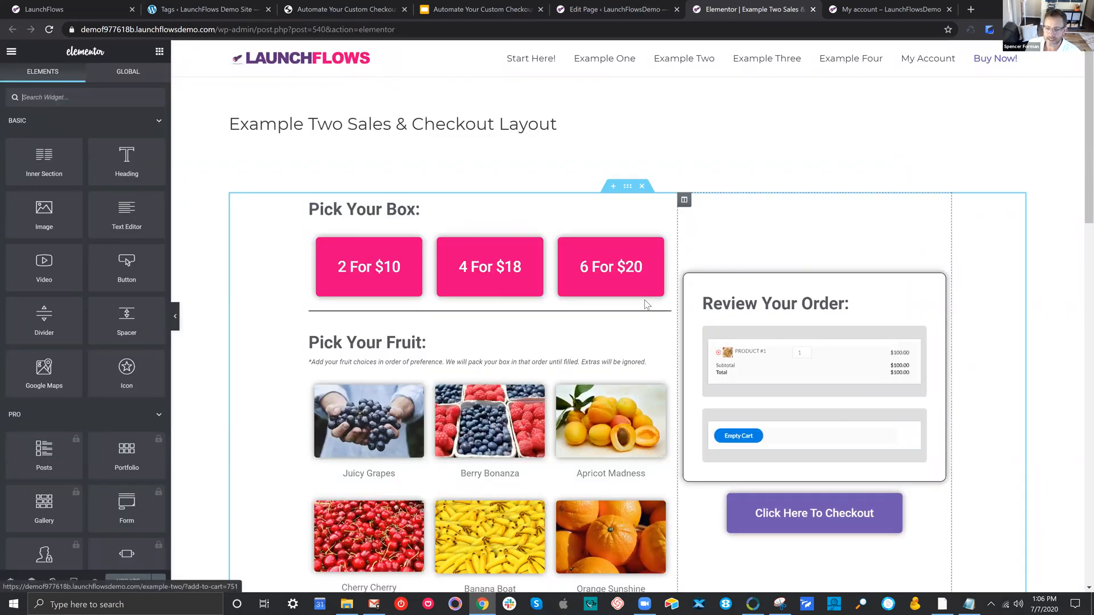
# Step: Examine the order review component, the widgets matching "launch" and the available checkout field components in the fruit box layout
pyautogui.click(757, 352)
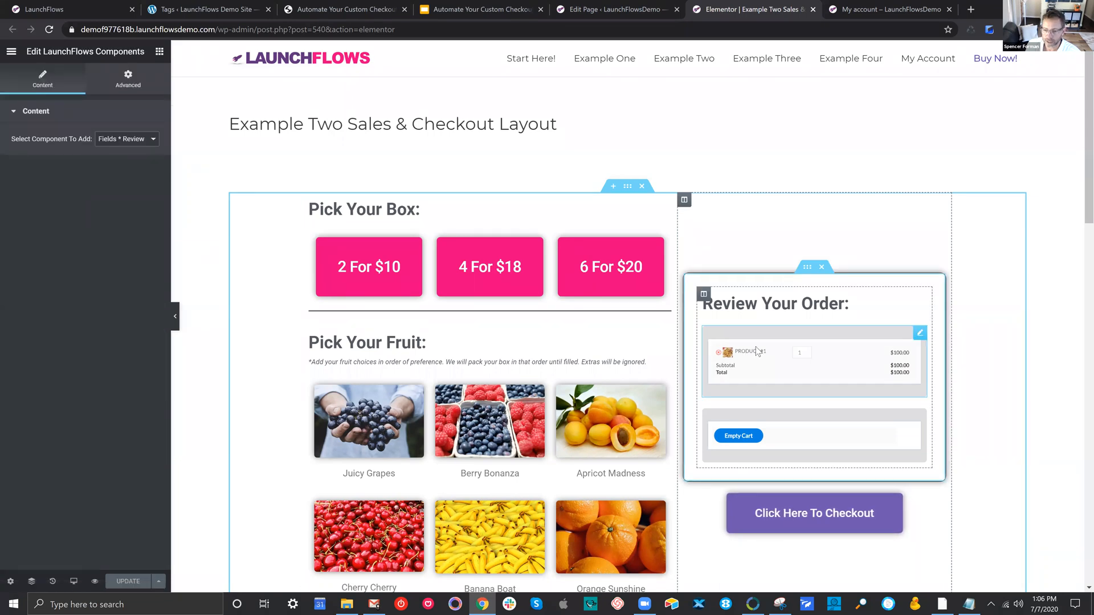
pyautogui.click(160, 51)
pyautogui.click(112, 90)
pyautogui.write('launch')
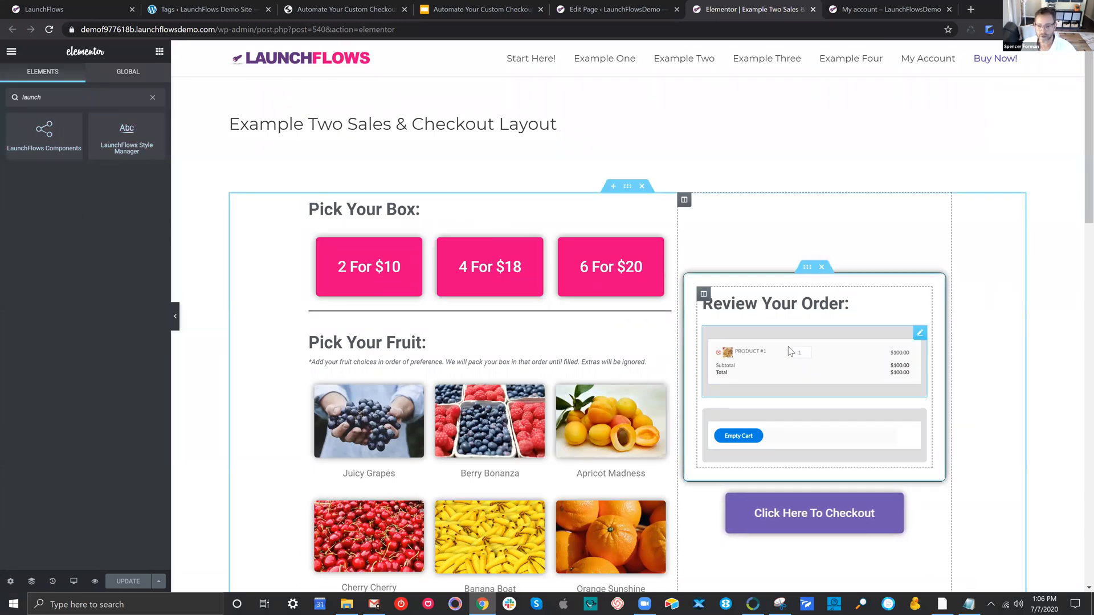
pyautogui.click(843, 359)
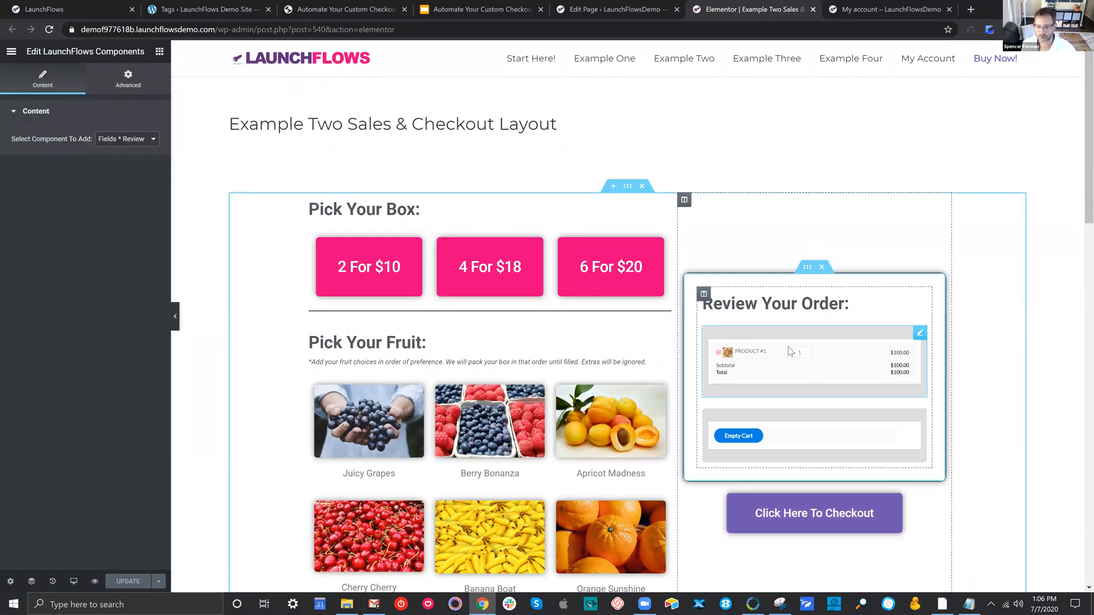
pyautogui.click(129, 142)
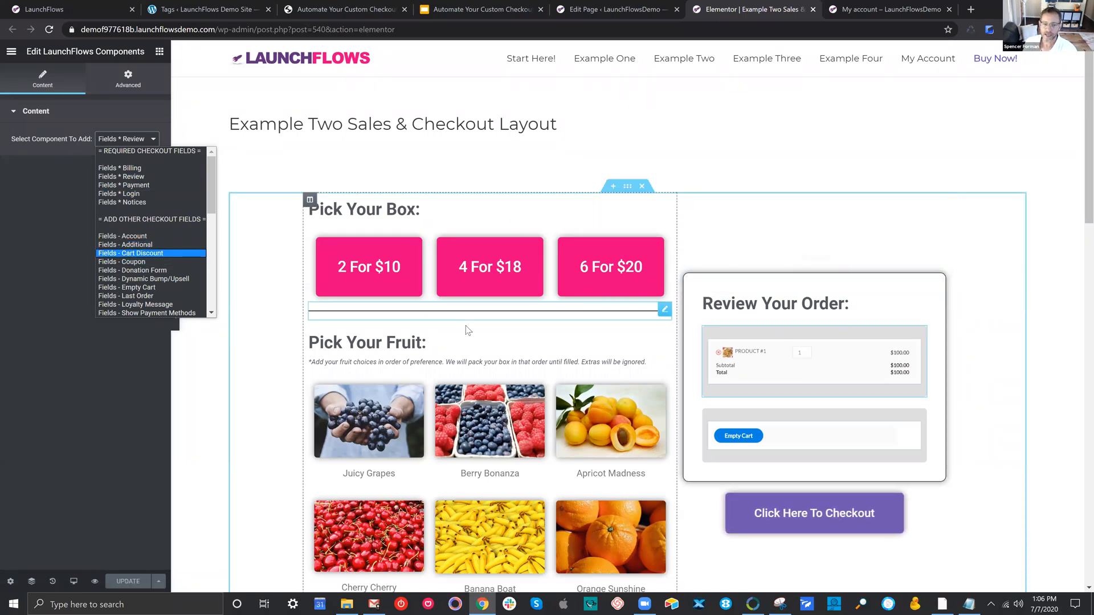
pyautogui.click(266, 385)
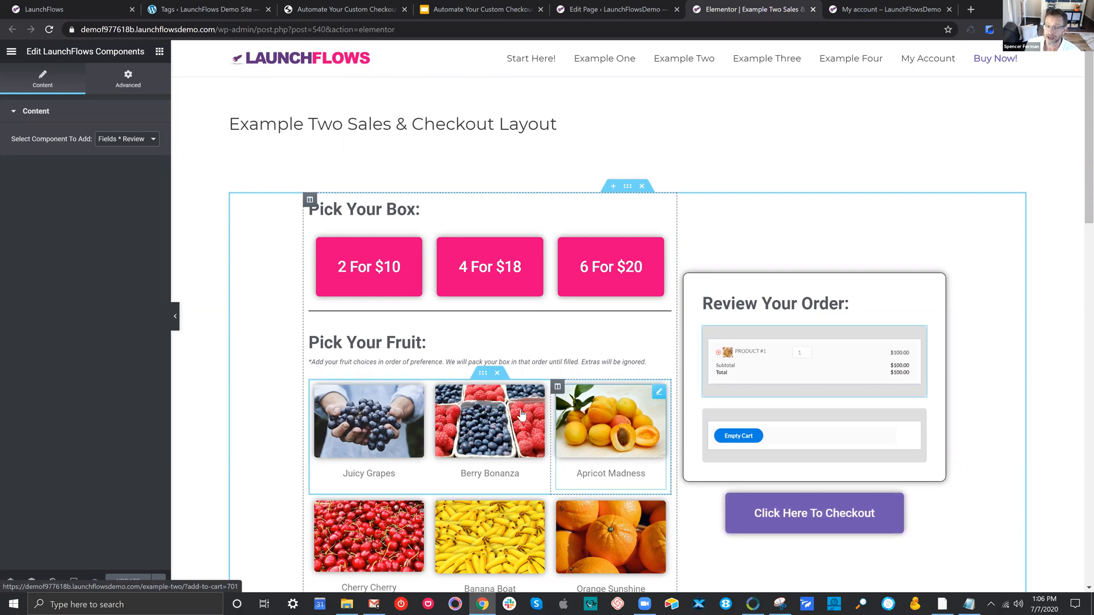
pyautogui.scroll(-2, 518, 415)
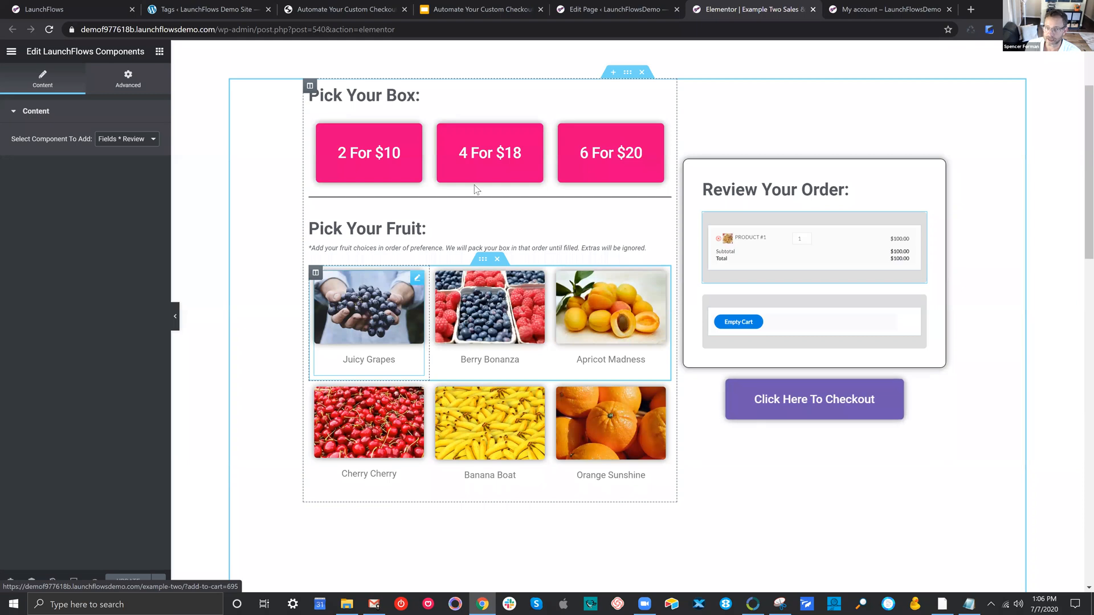
# Step: Open the Juicy Grapes product for editing from the demo site's product list
pyautogui.click(624, 7)
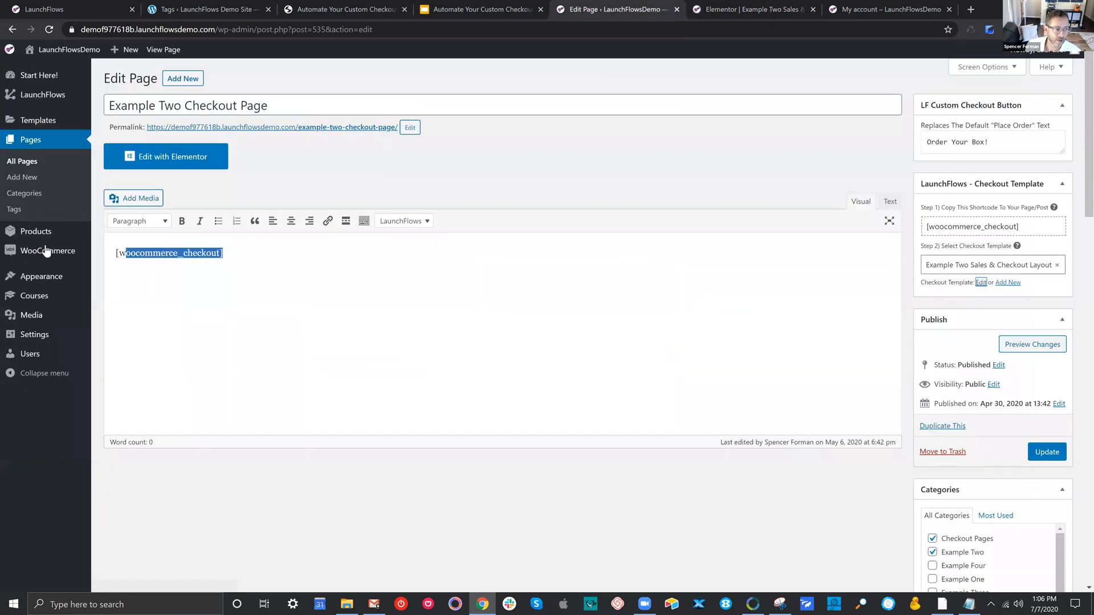
pyautogui.moveTo(83, 239)
pyautogui.click(116, 233)
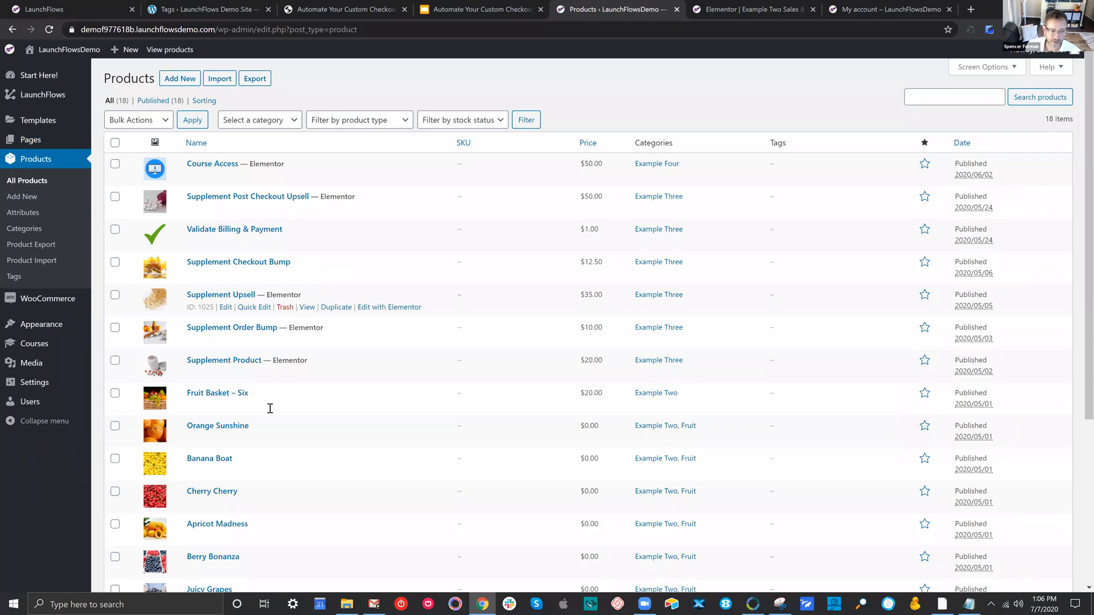
pyautogui.scroll(-3, 245, 384)
pyautogui.scroll(-1, 221, 359)
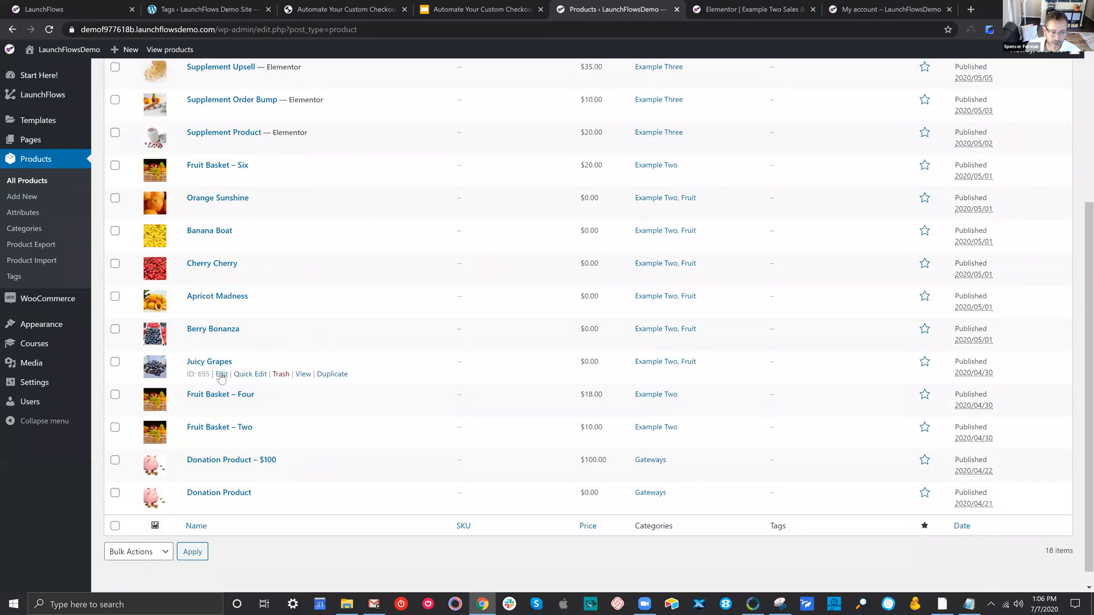
pyautogui.click(221, 373)
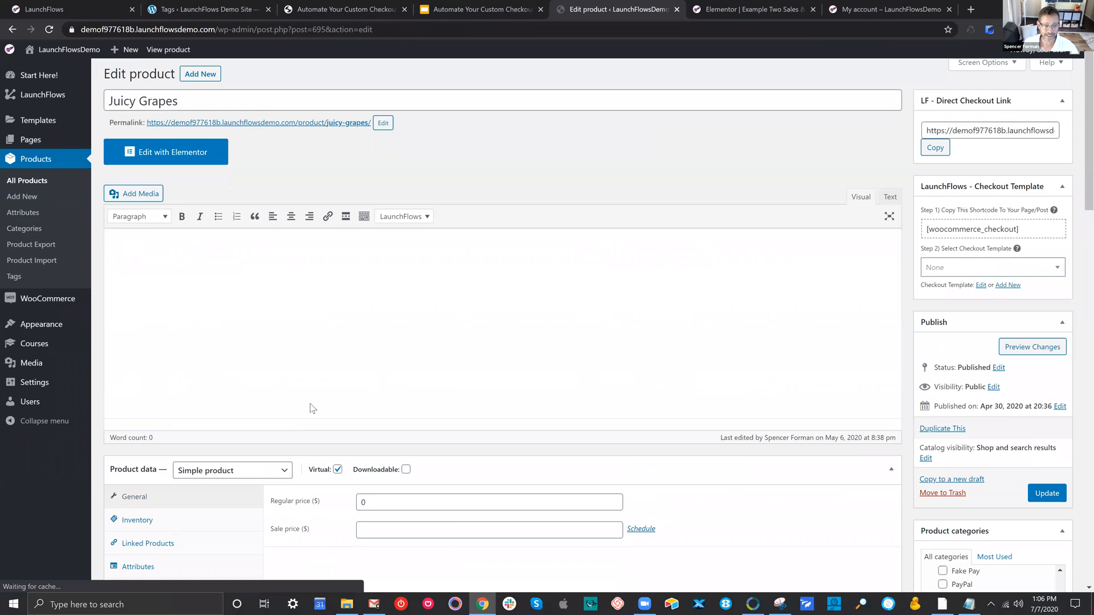
# Step: Add a new WP Fusion tag "purchased grapes" to apply when Juicy Grapes is purchased, and update the product
pyautogui.scroll(-3, 226, 410)
pyautogui.click(225, 411)
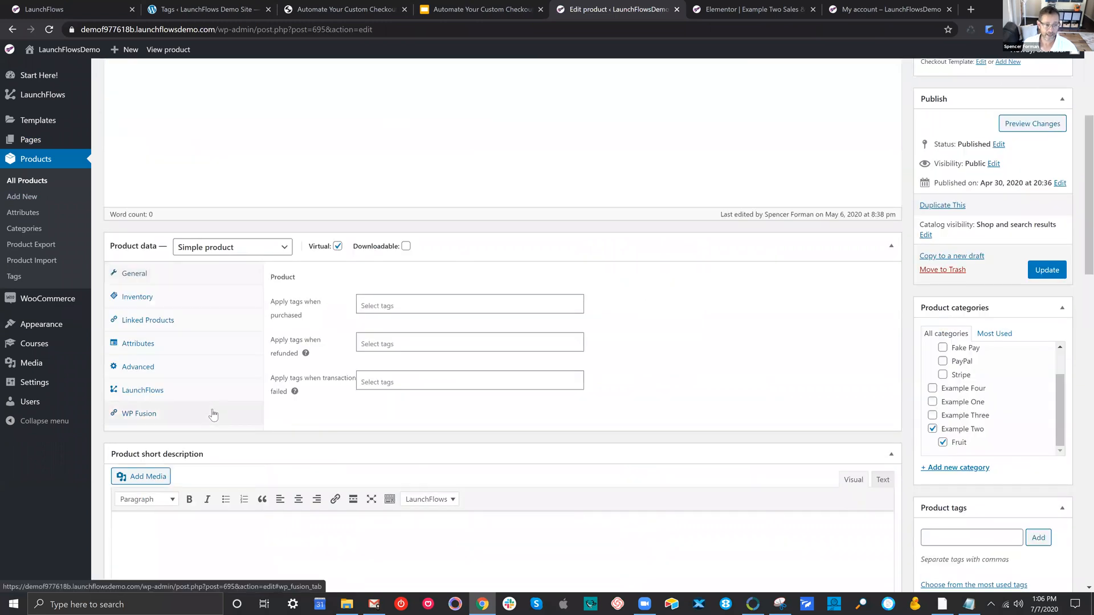
pyautogui.click(386, 306)
pyautogui.write('purchased')
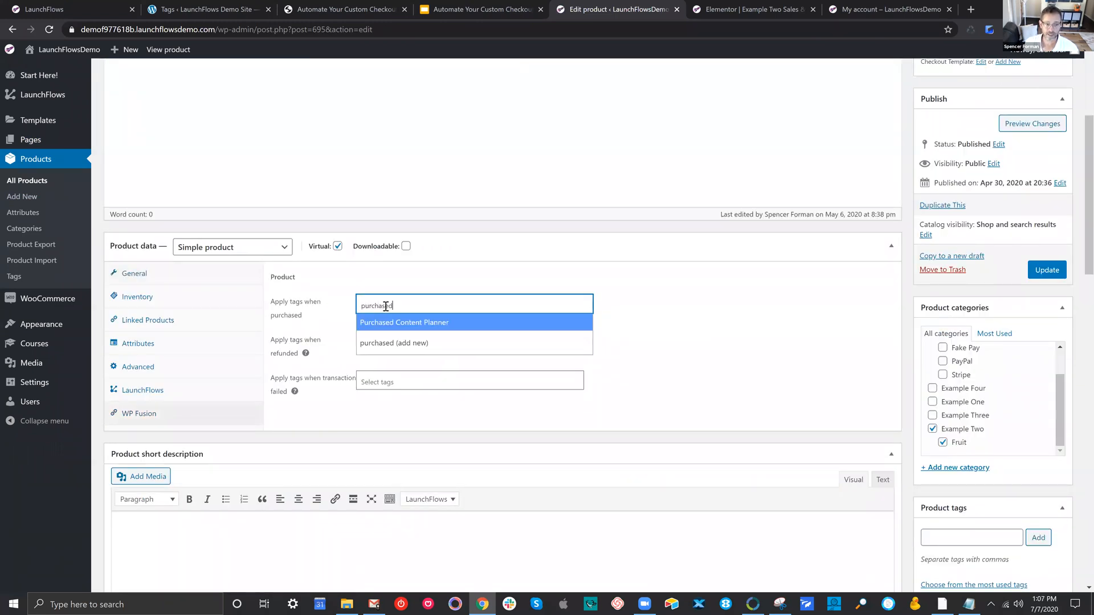
pyautogui.write(' grapes')
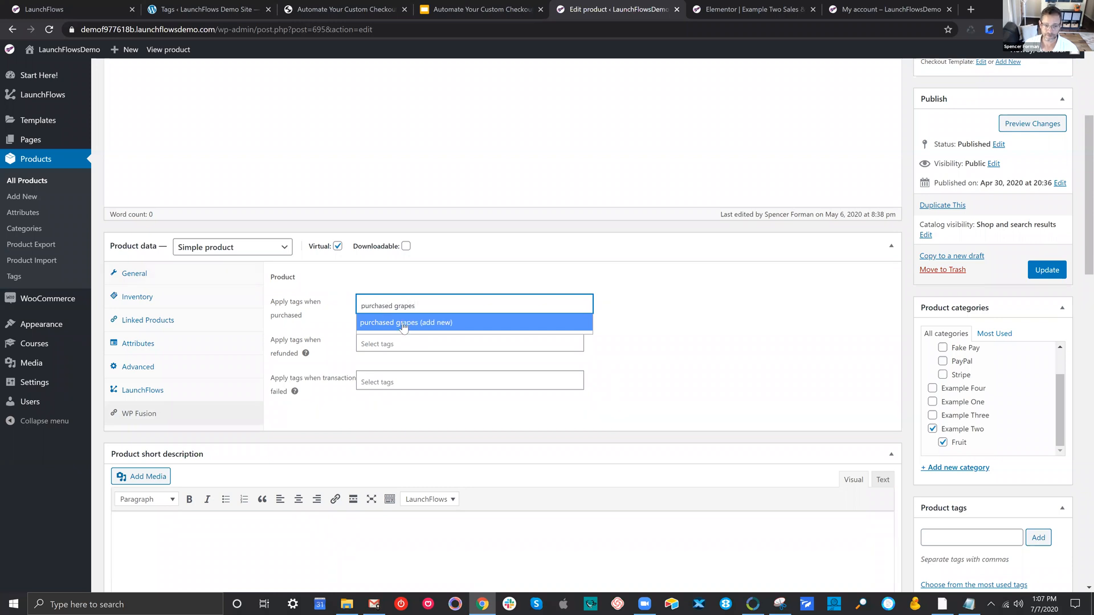
pyautogui.click(402, 324)
pyautogui.click(1038, 272)
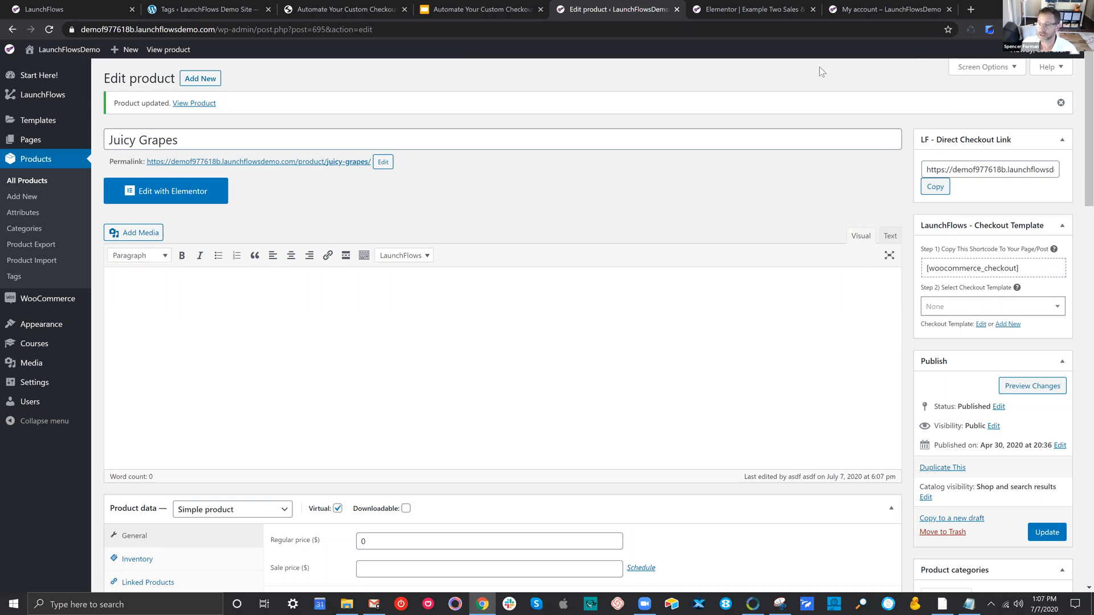
# Step: Reload the Example Two layout in the editor, select the Juicy Grapes image and highlight its add-to-cart link
pyautogui.click(776, 9)
pyautogui.click(48, 30)
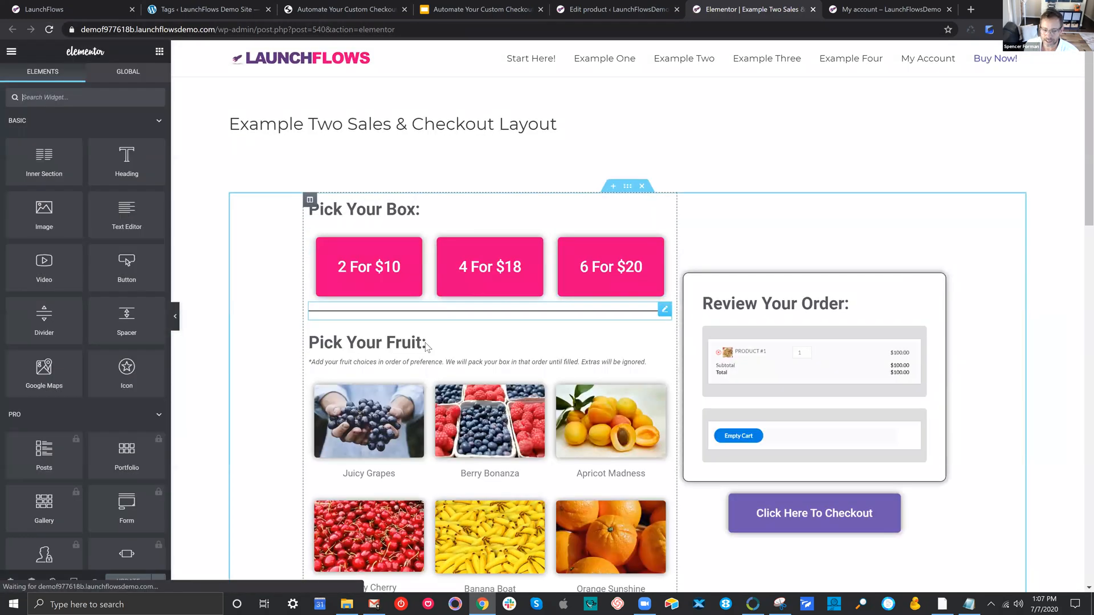
pyautogui.scroll(-1, 406, 342)
pyautogui.click(399, 345)
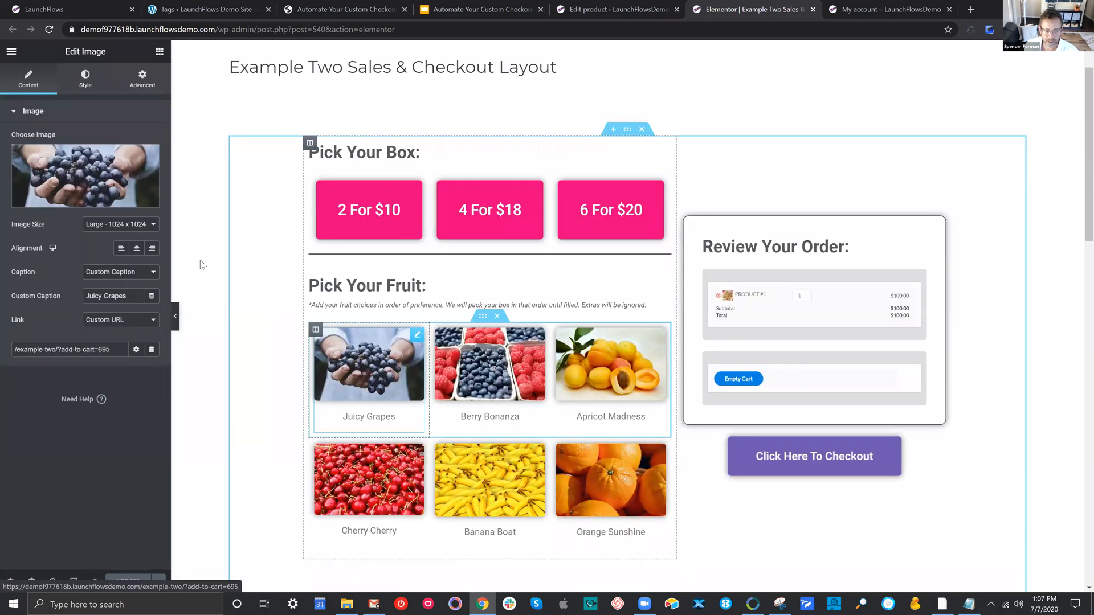
pyautogui.tripleClick(77, 348)
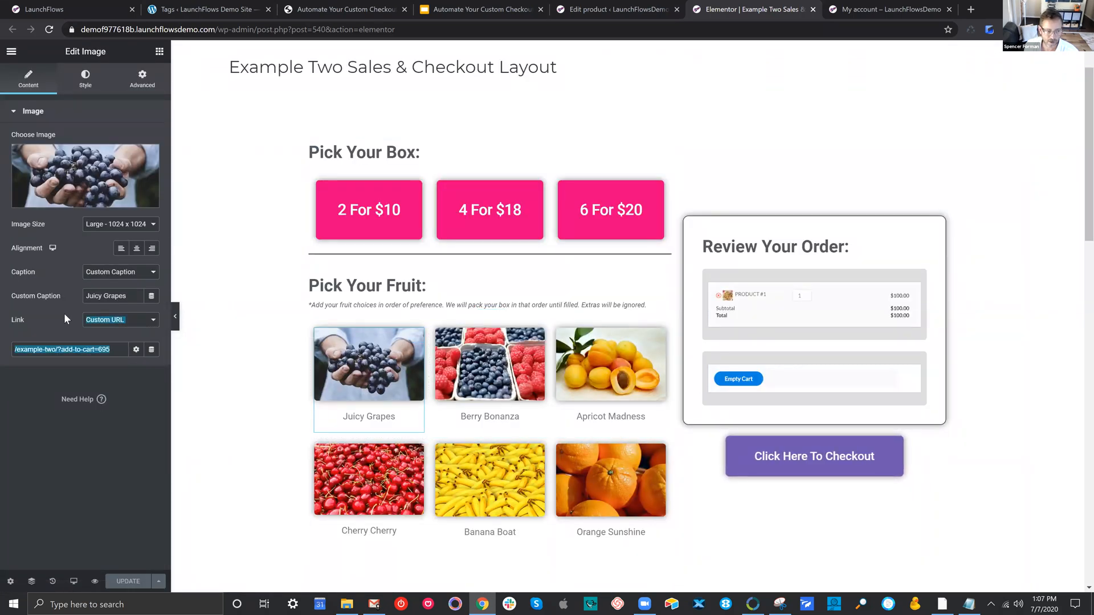
# Step: Set the Juicy Grapes image's WP Fusion Required Staging Tags (Not) to "purchased grapes"
pyautogui.click(142, 80)
pyautogui.scroll(-2, 88, 337)
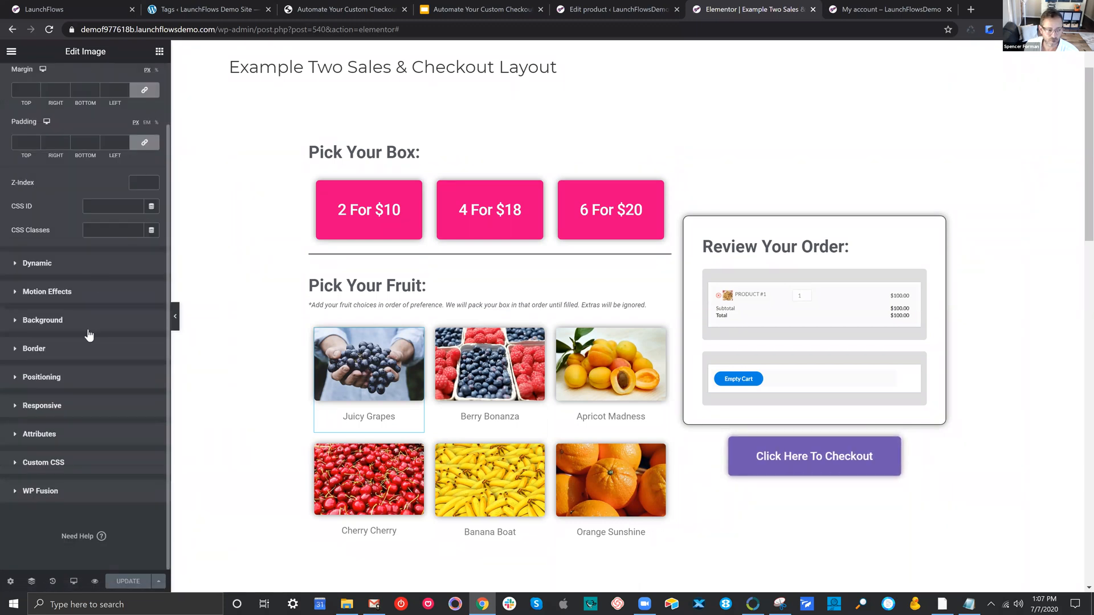
pyautogui.click(60, 490)
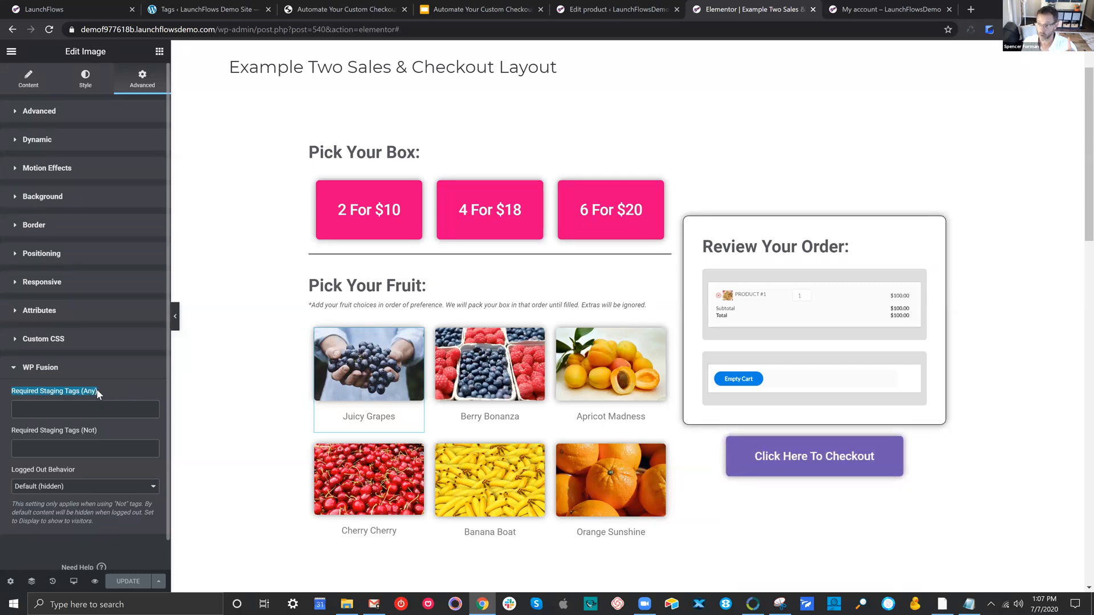
pyautogui.moveTo(99, 430); pyautogui.dragTo(24, 430)
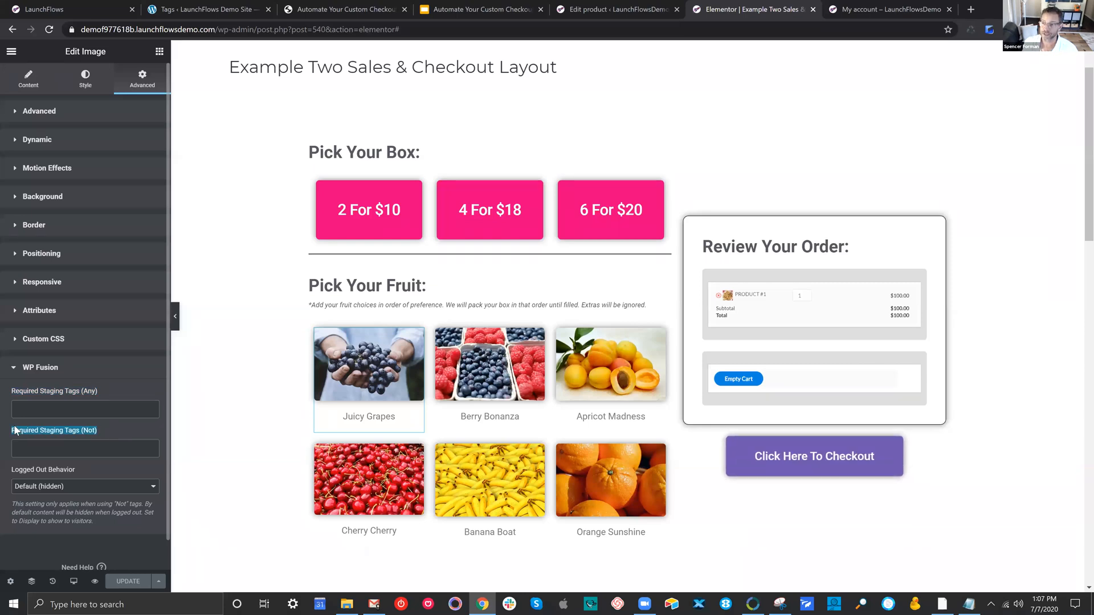
pyautogui.click(30, 451)
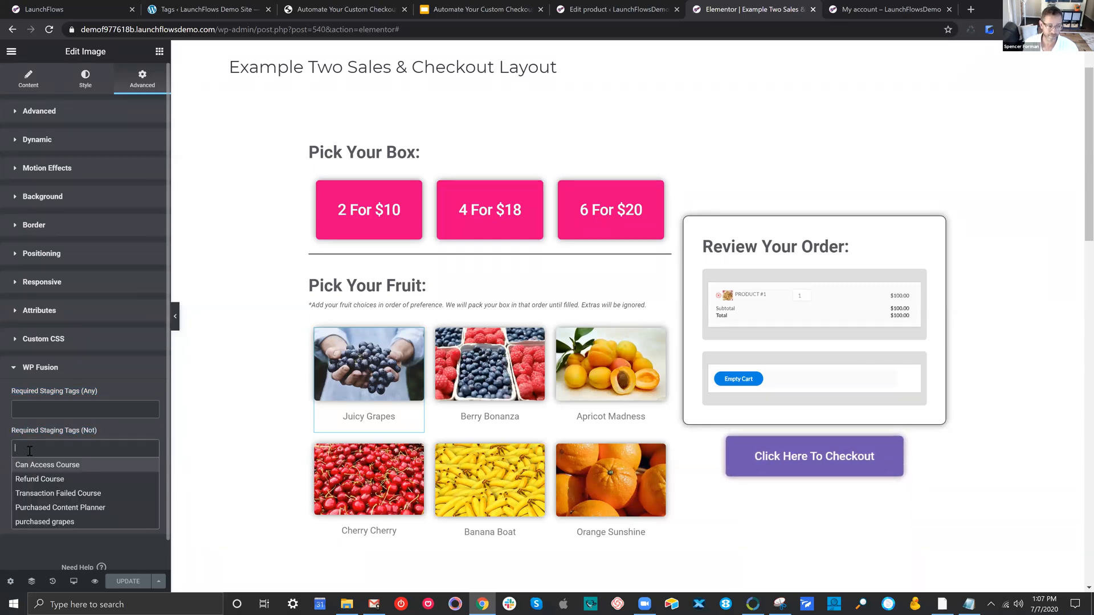
pyautogui.write('purch')
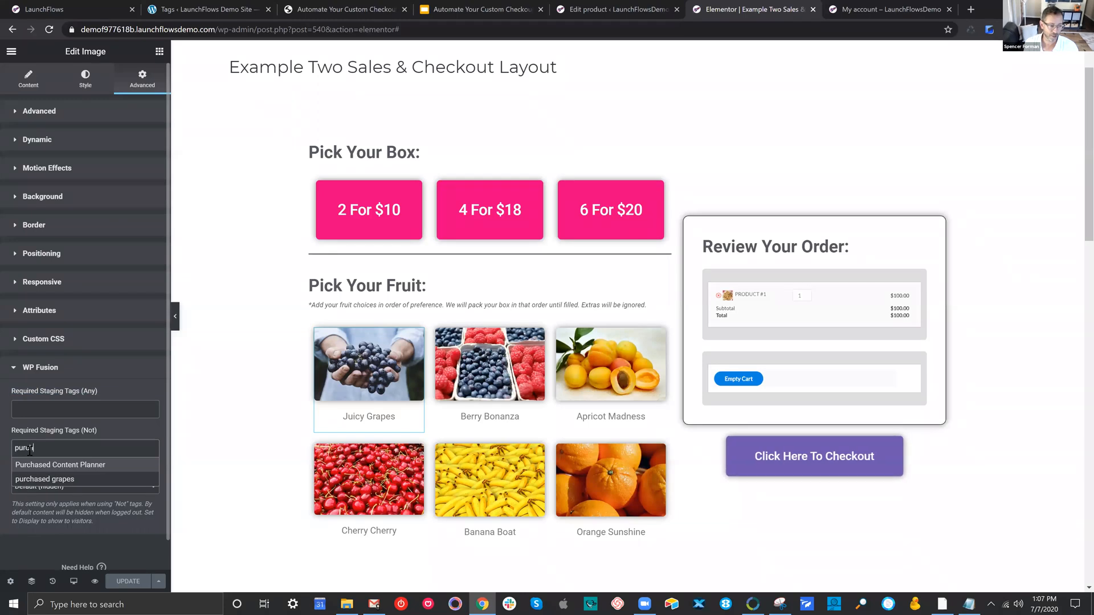
pyautogui.press('Down')
pyautogui.press('Return')
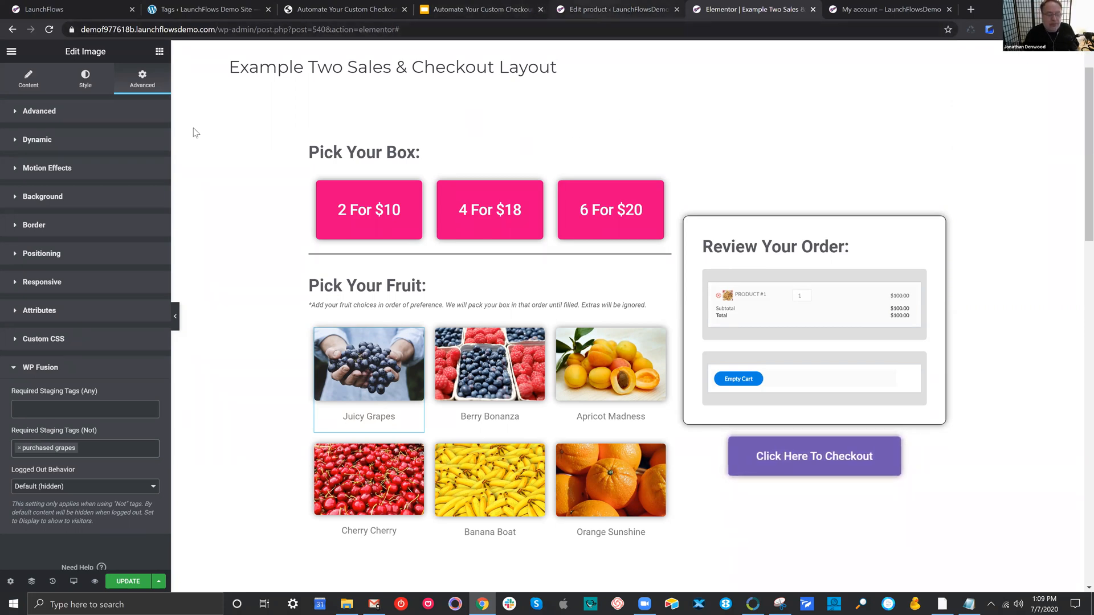
# Step: Examine the segmentation tags of the Groundhogg contact with the Lab logo on the LaunchFlows Demo Site
pyautogui.click(604, 9)
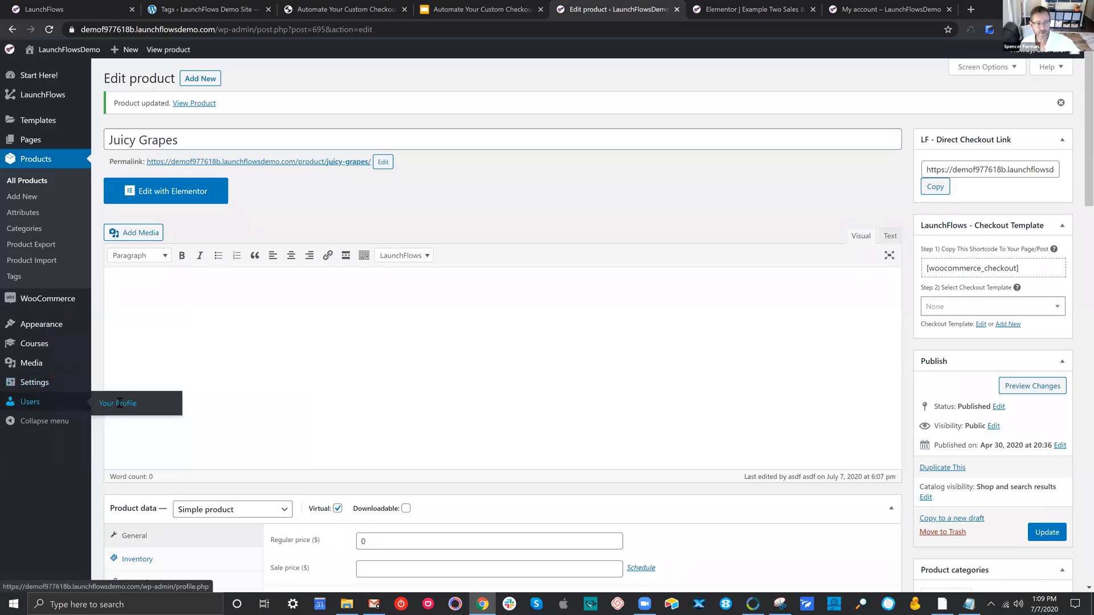
pyautogui.click(46, 12)
pyautogui.click(190, 5)
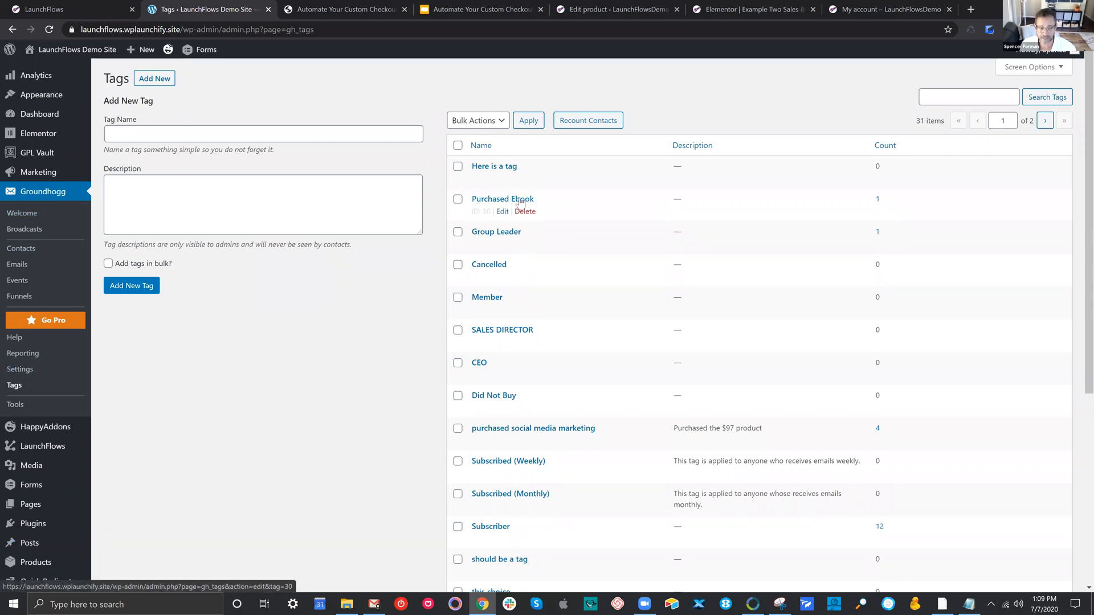
pyautogui.click(21, 248)
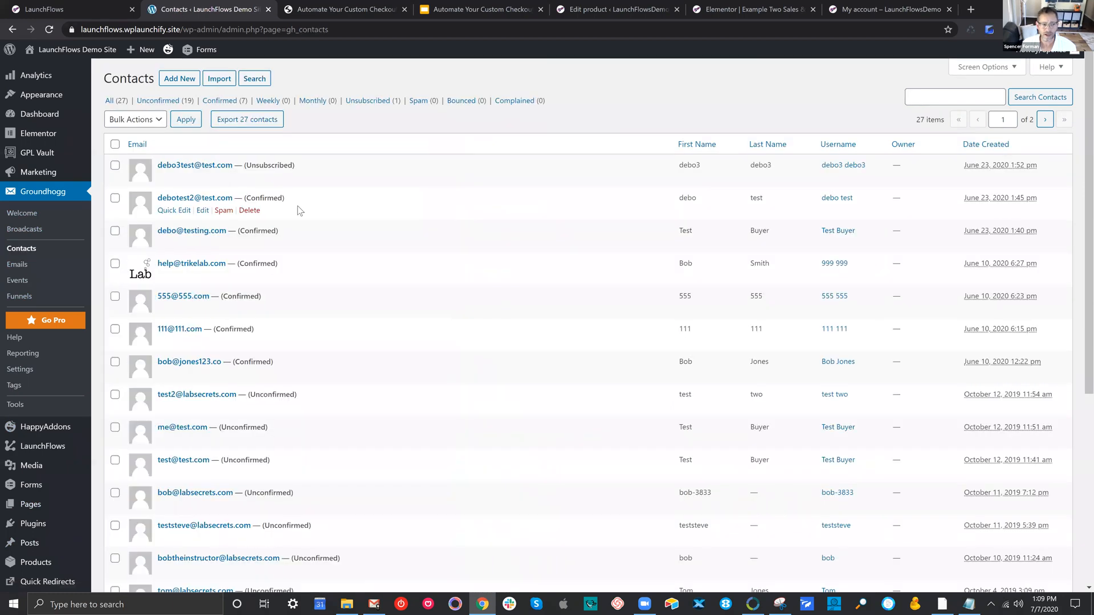
pyautogui.click(199, 265)
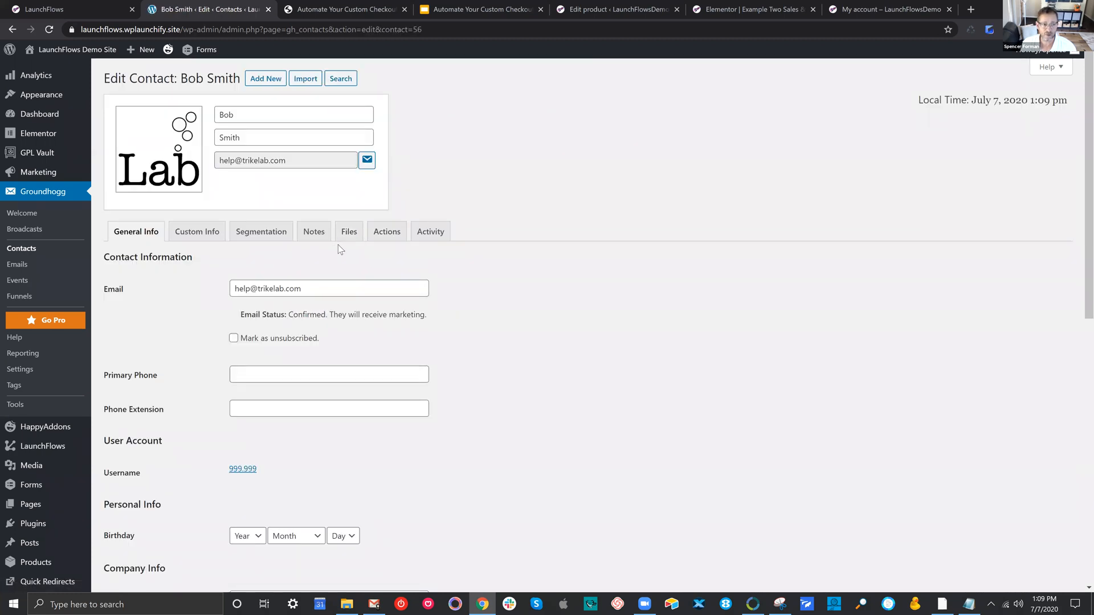
pyautogui.click(249, 235)
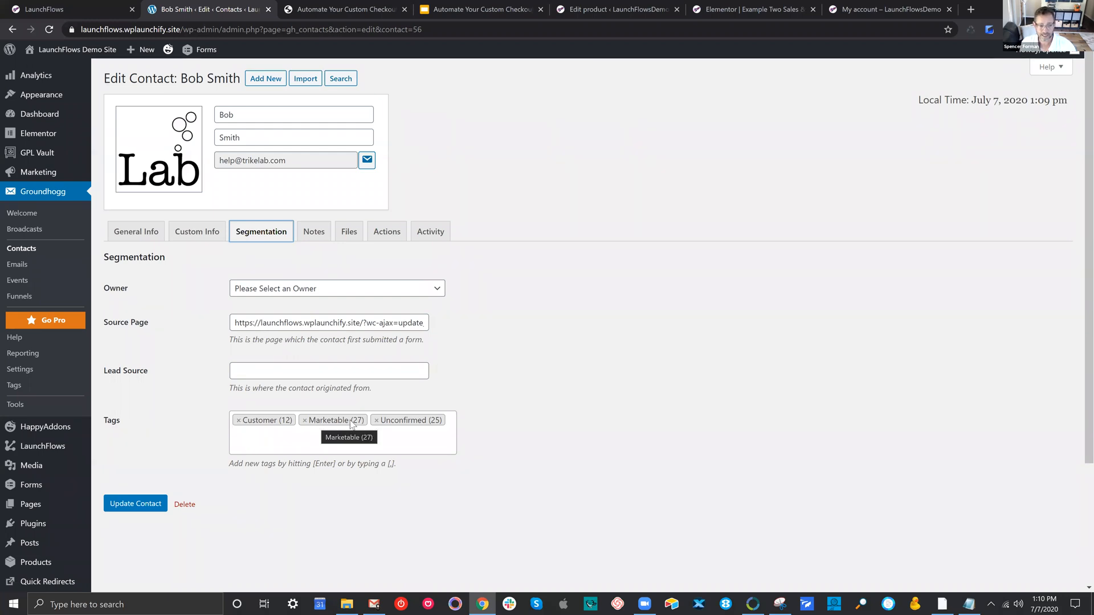
# Step: Add the existing tag "Here is a tag" to the Groundhogg contact's tags
pyautogui.click(407, 437)
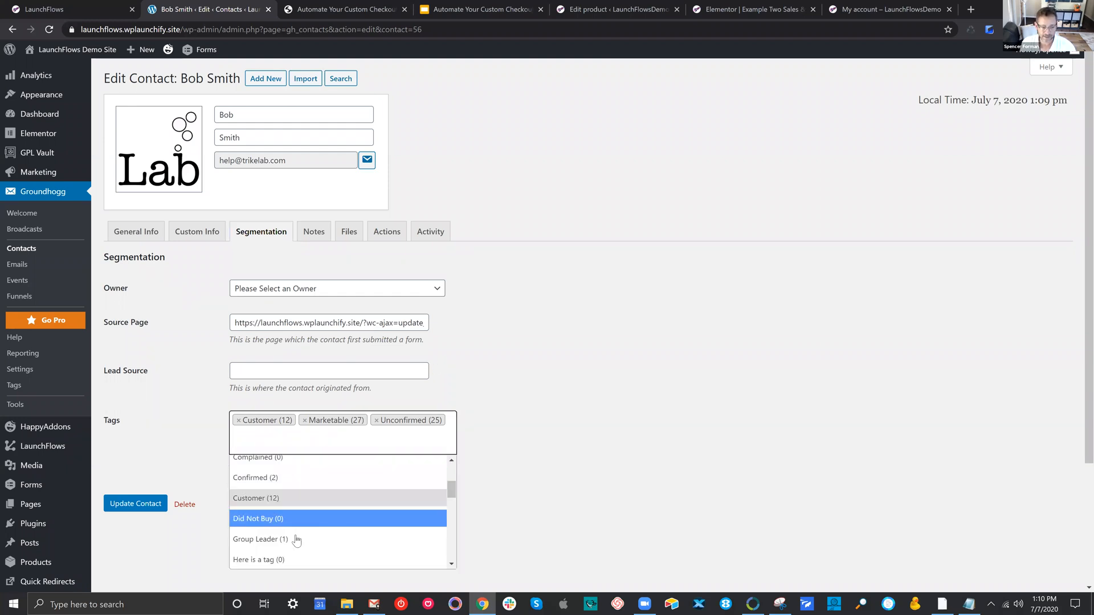
pyautogui.click(296, 559)
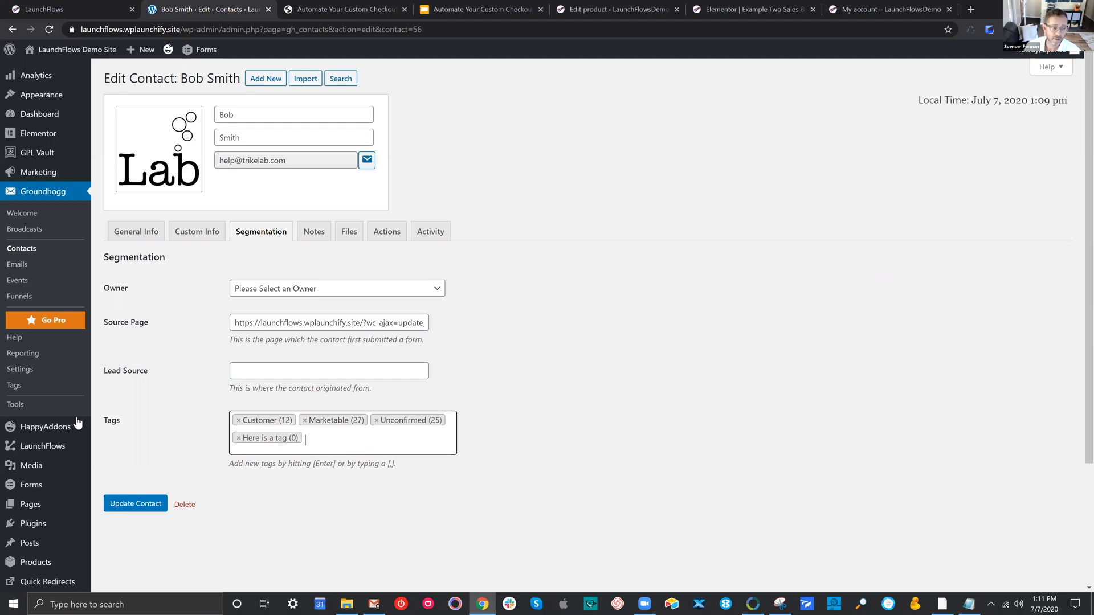
# Step: Open the WordPress profile of the user with the Lab picture and highlight the Groundhogg Tags label in its WP Fusion section
pyautogui.scroll(-3, 57, 512)
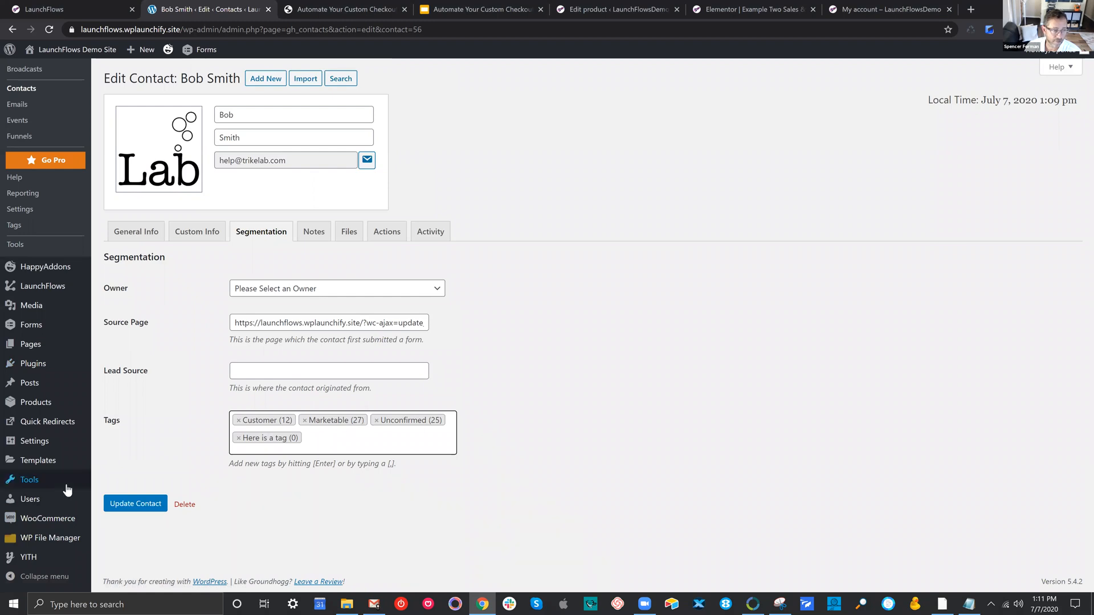
pyautogui.moveTo(55, 509)
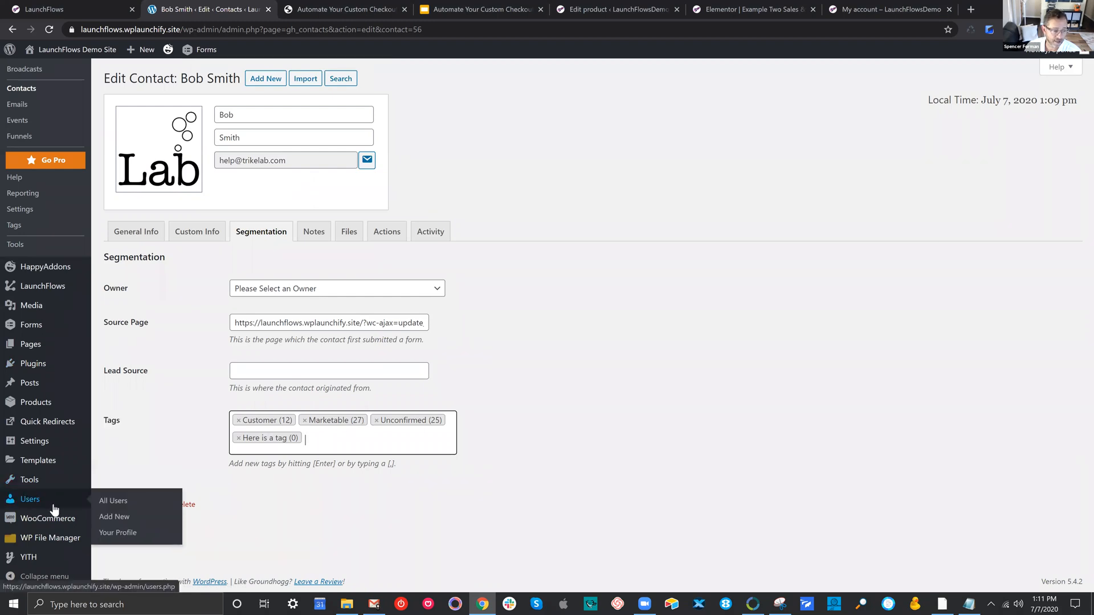
pyautogui.click(115, 500)
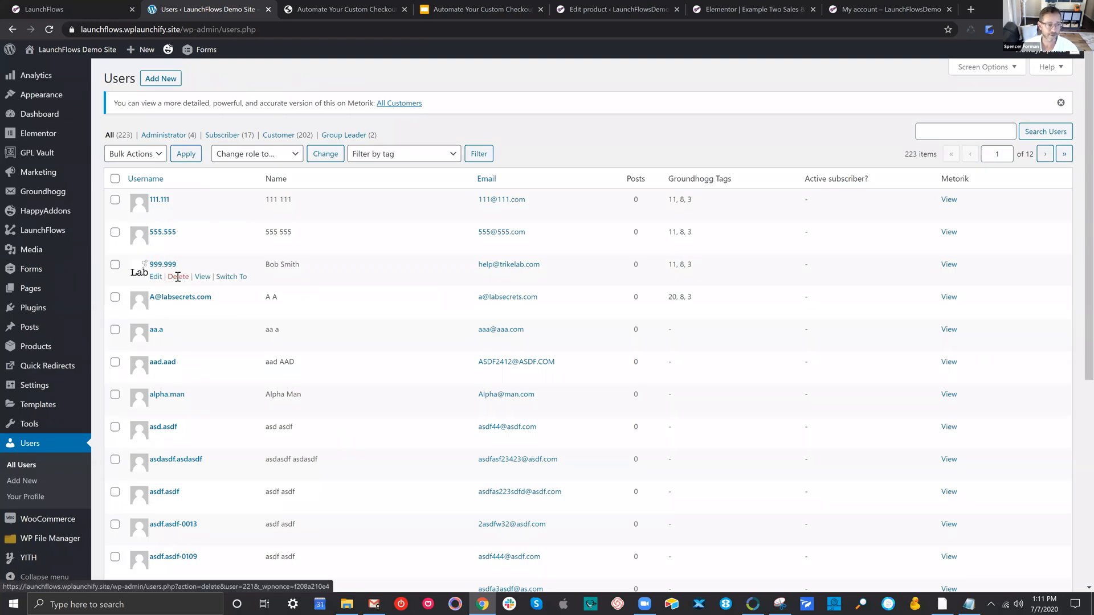
pyautogui.click(160, 277)
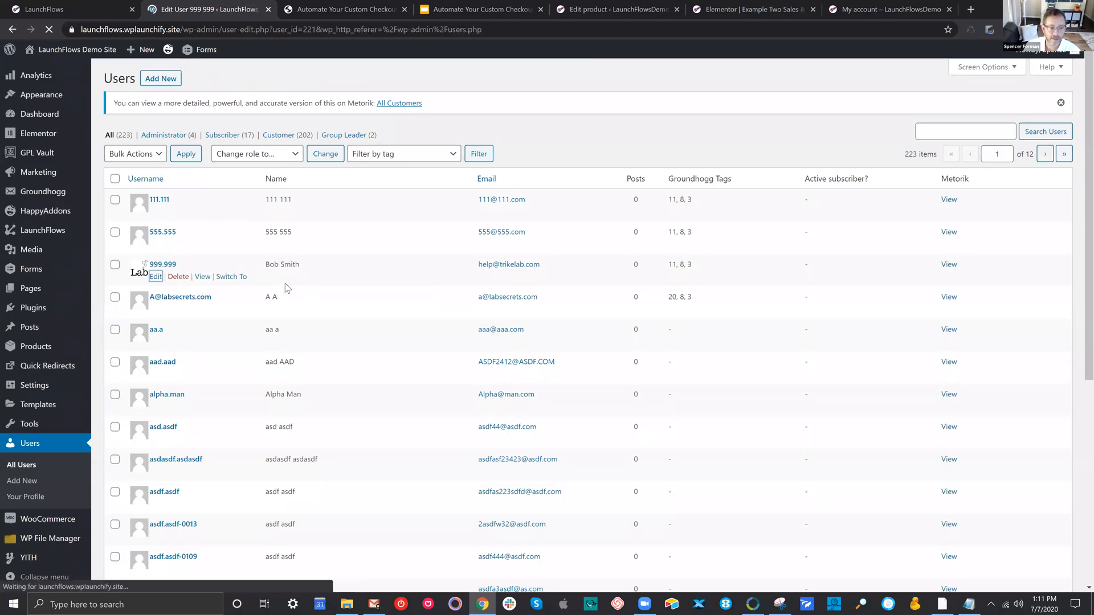
pyautogui.scroll(-5, 289, 285)
pyautogui.scroll(-7, 288, 287)
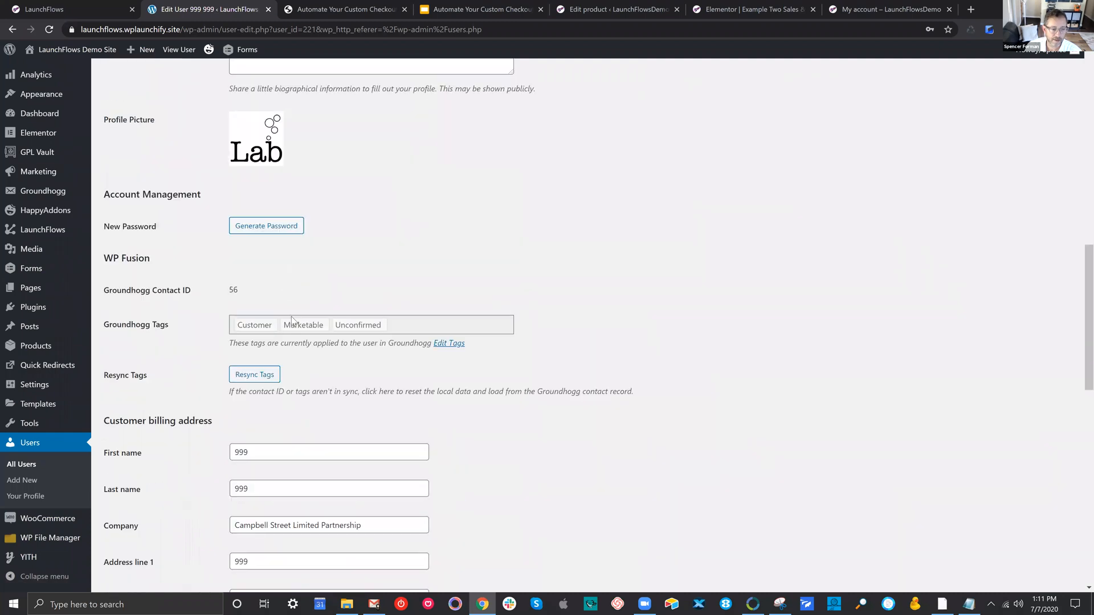
pyautogui.moveTo(170, 330); pyautogui.dragTo(106, 330)
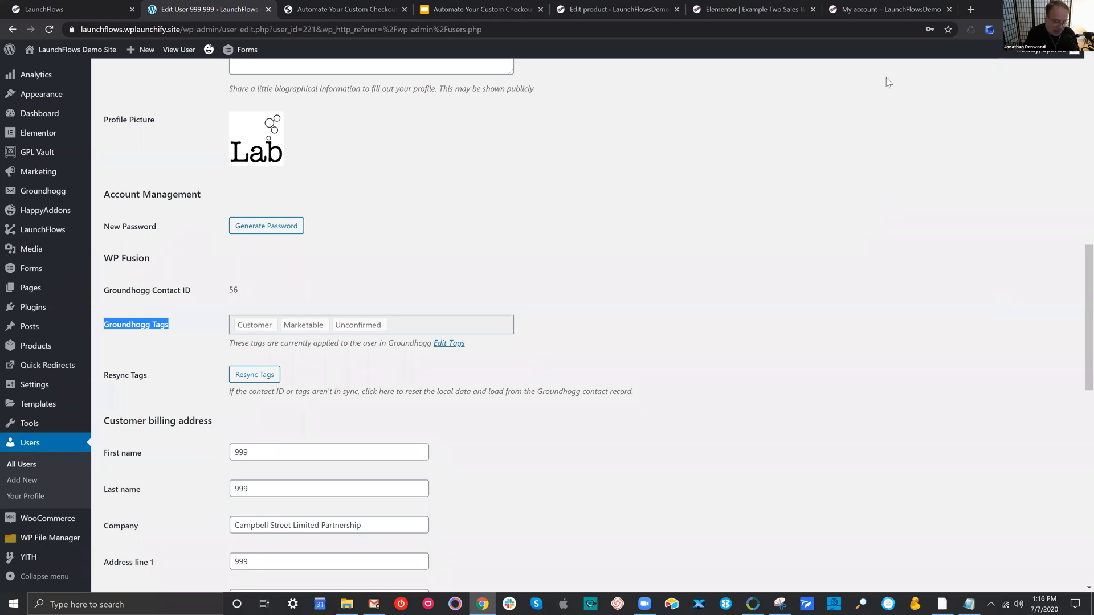
pyautogui.click(611, 565)
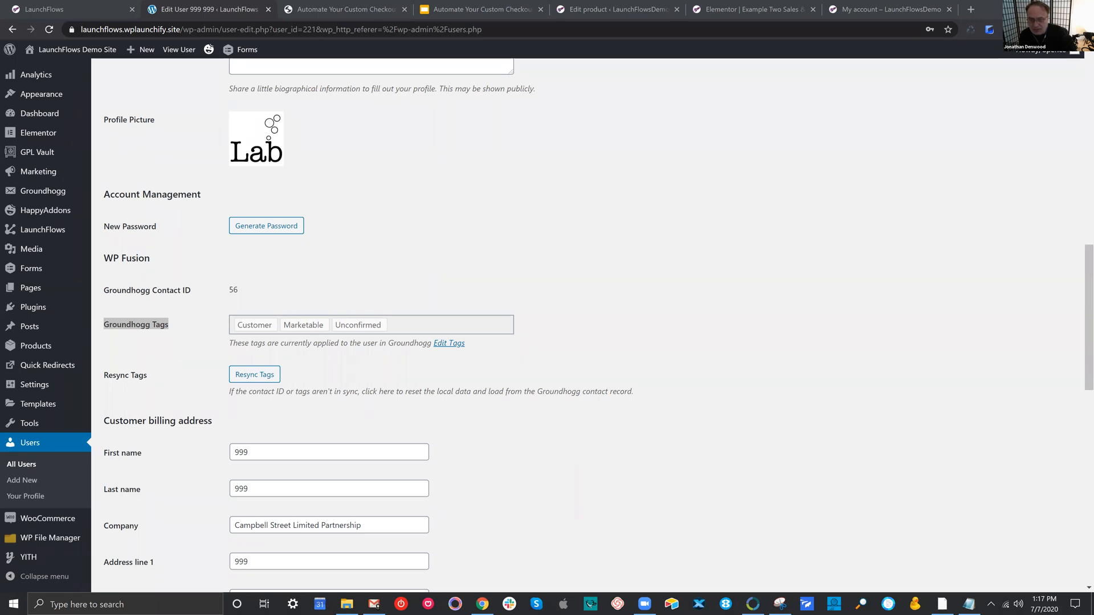
pyautogui.click(482, 604)
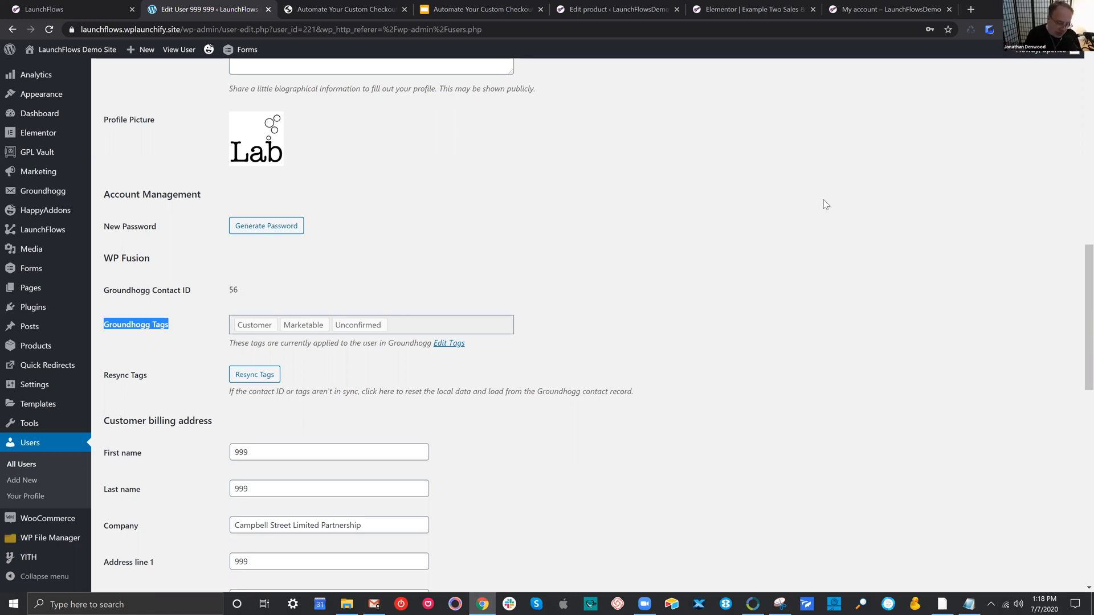
pyautogui.click(823, 177)
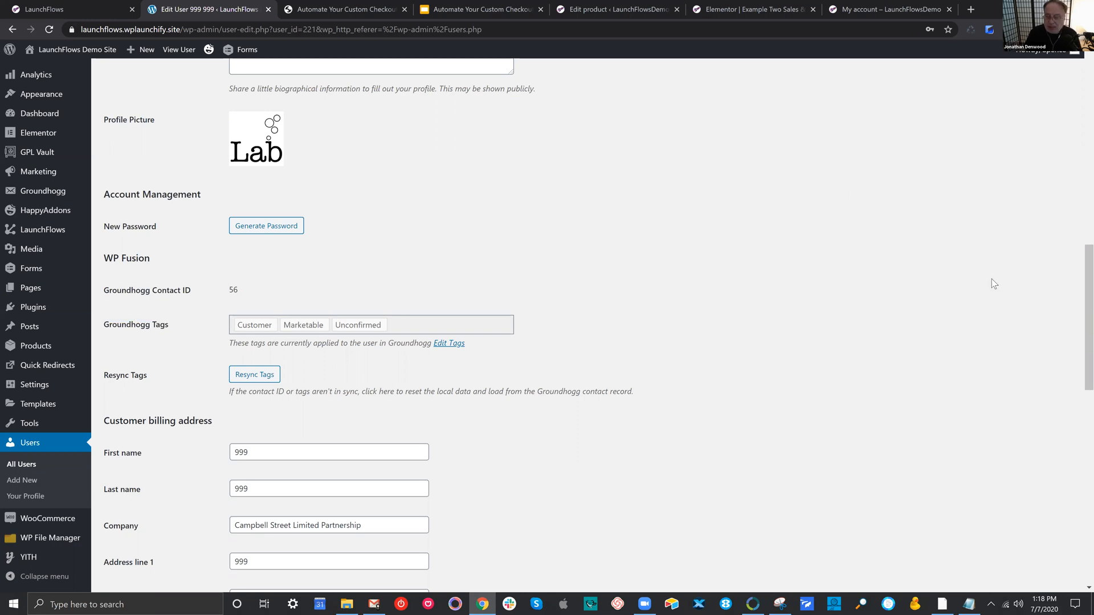
pyautogui.scroll(3, 1079, 265)
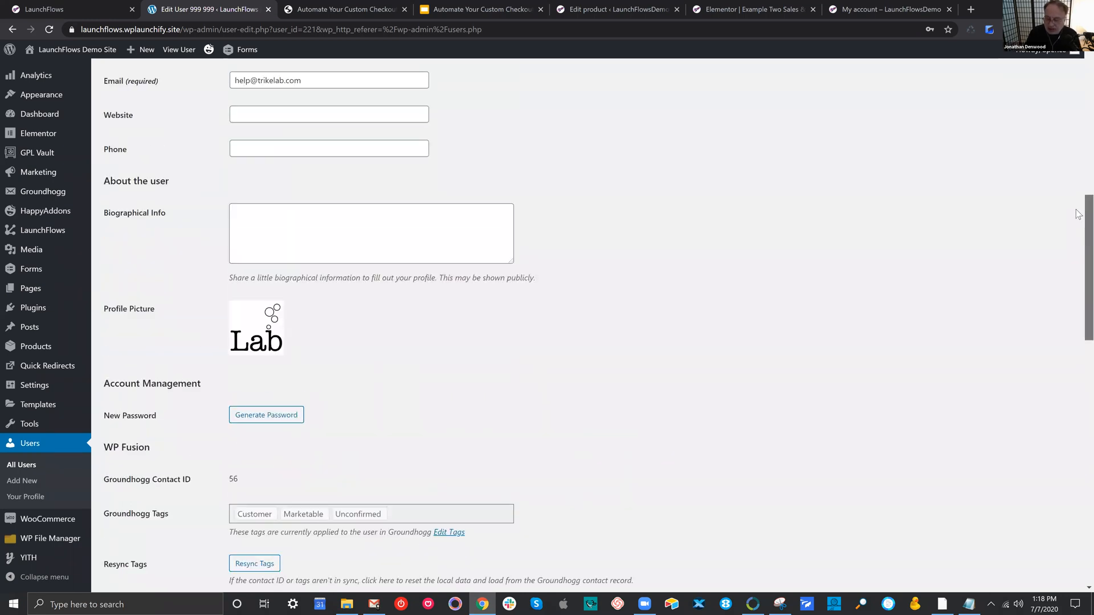
pyautogui.scroll(9, 1079, 127)
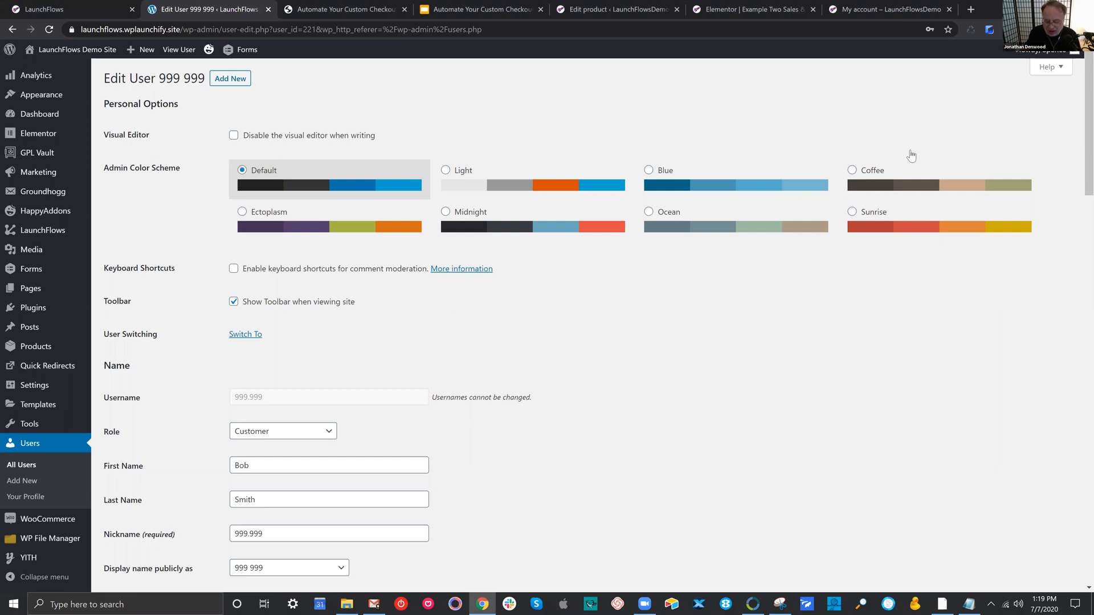
# Step: Search Google for "elementor layouts" in a new browser tab
pyautogui.click(972, 10)
pyautogui.write('elementor layou')
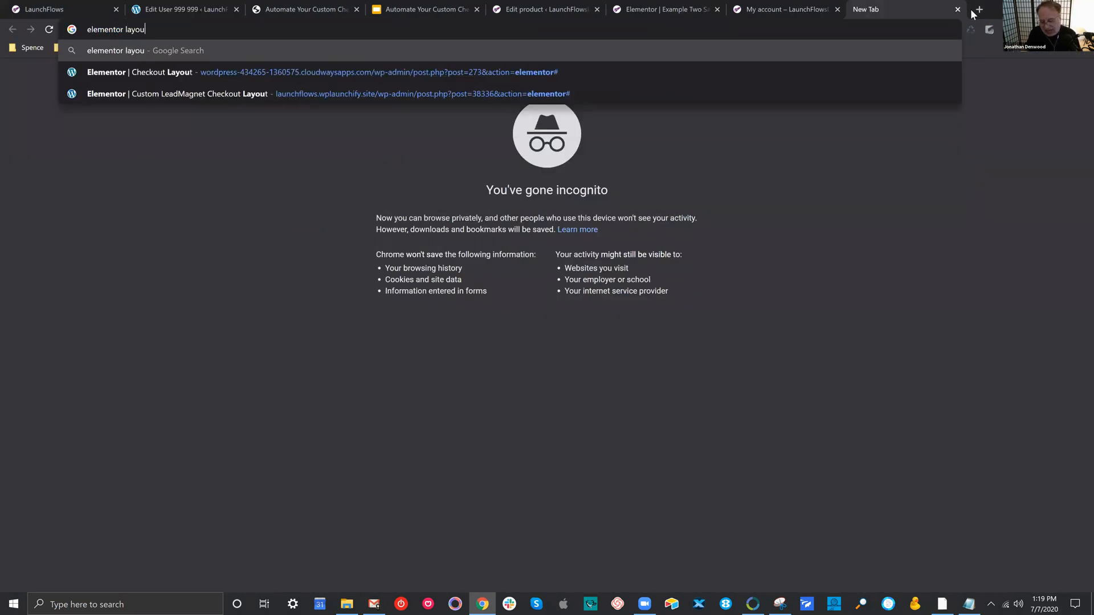
pyautogui.write('ts')
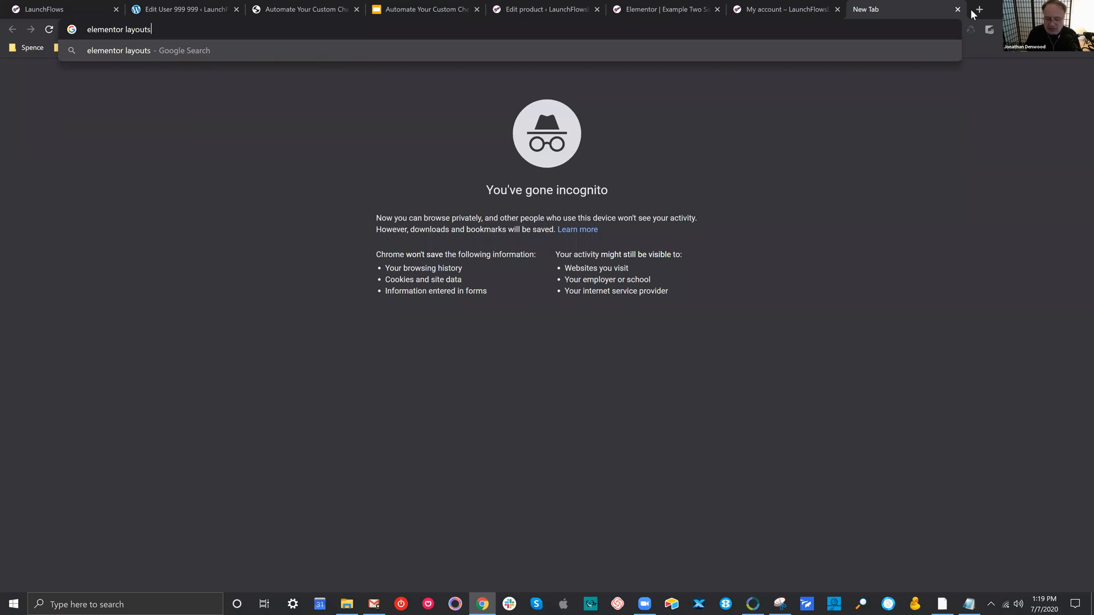
pyautogui.press('Return')
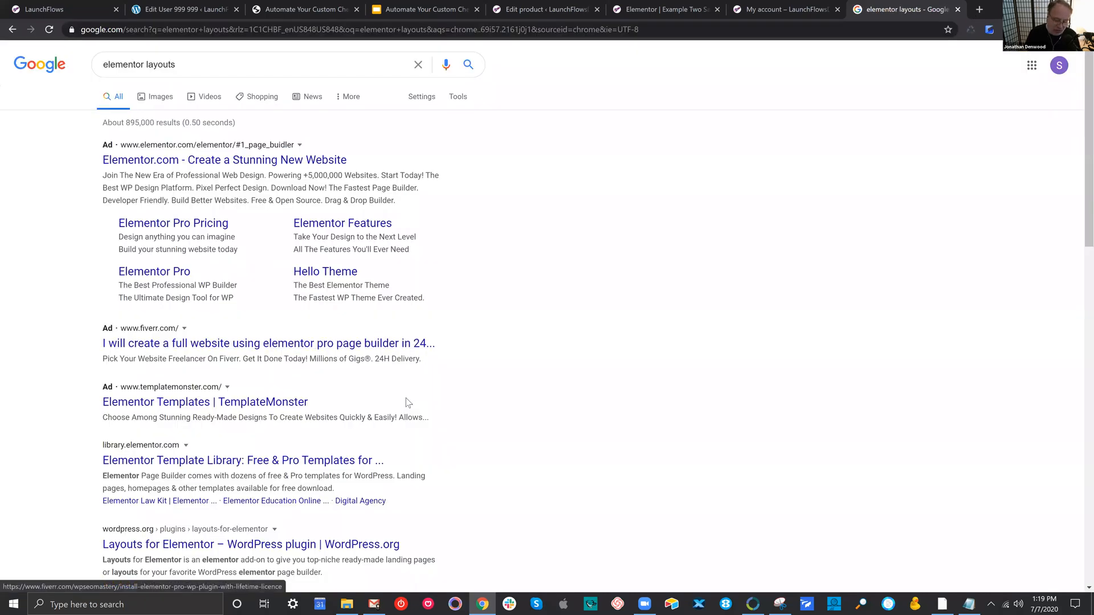
# Step: Look over the Layouts for Elementor plugin page on WordPress.org and return to the search results
pyautogui.scroll(-1, 359, 500)
pyautogui.click(349, 488)
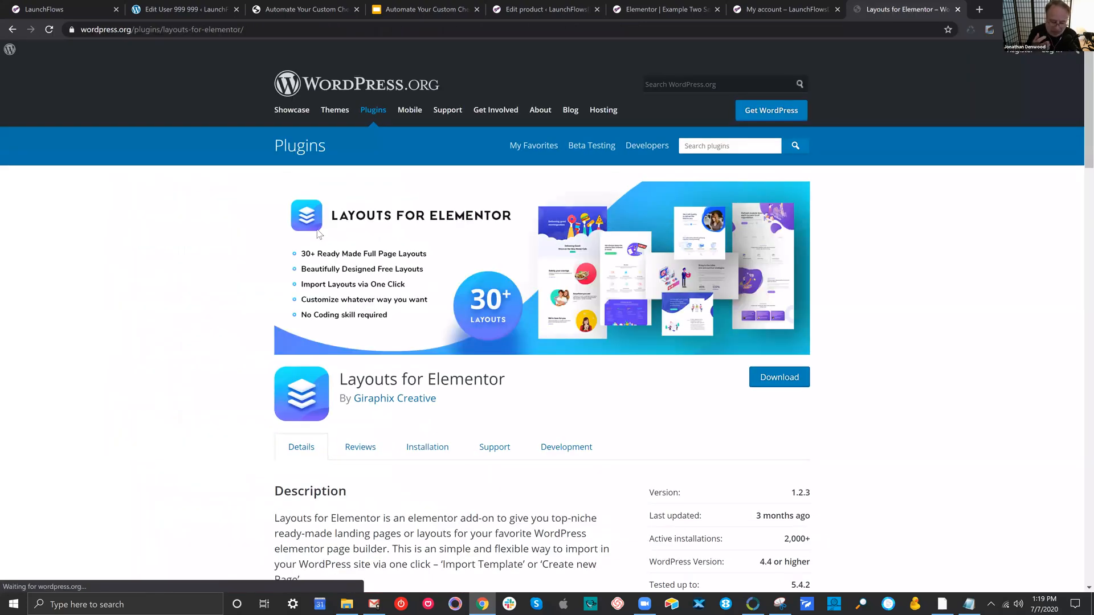
pyautogui.scroll(-5, 169, 245)
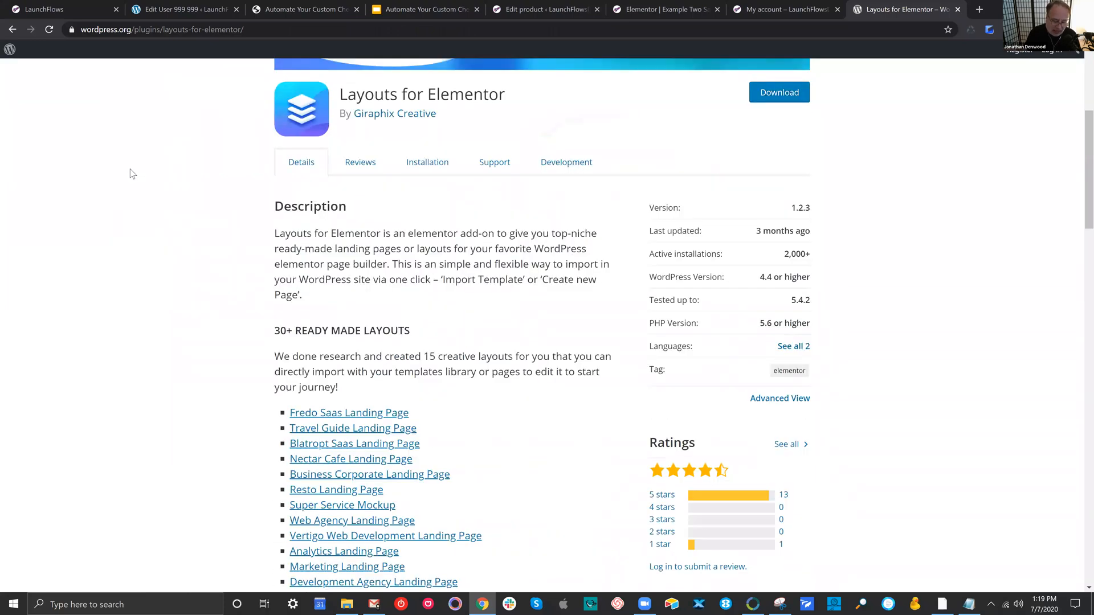
pyautogui.scroll(5, 134, 165)
pyautogui.hotkey('alt', 'Left')
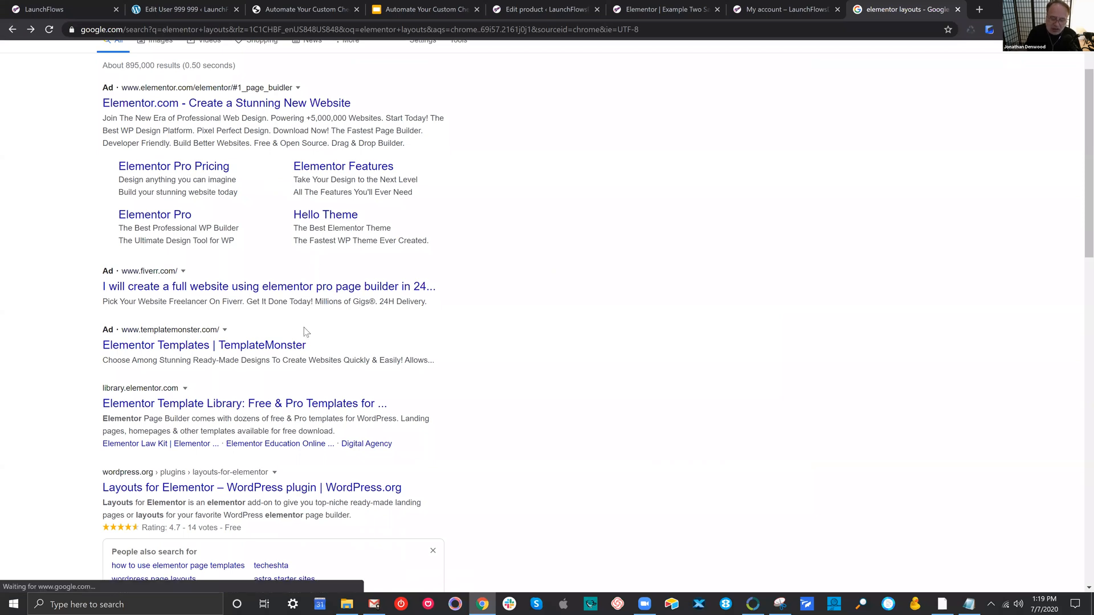
# Step: Open the Elementor Template Library from the search results and browse its kits and templates
pyautogui.click(287, 404)
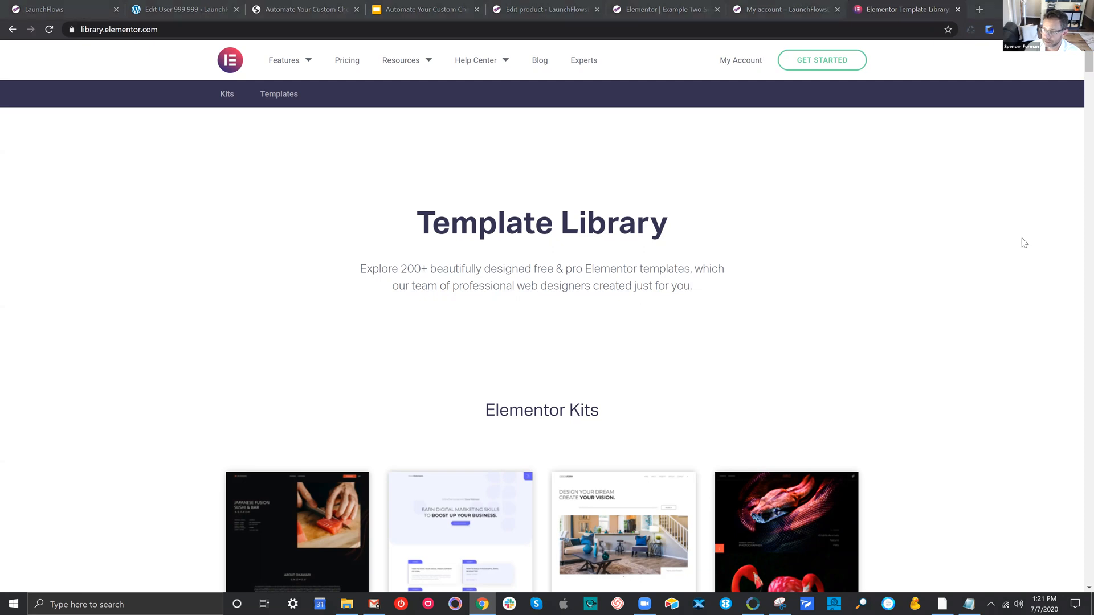
pyautogui.scroll(-4, 917, 283)
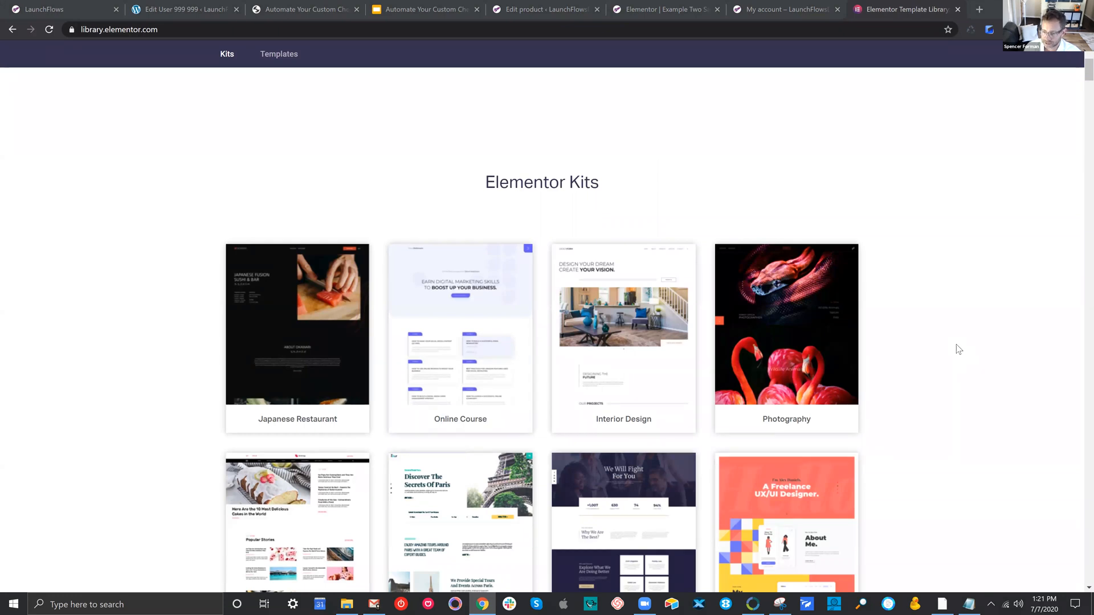
pyautogui.scroll(-8, 957, 349)
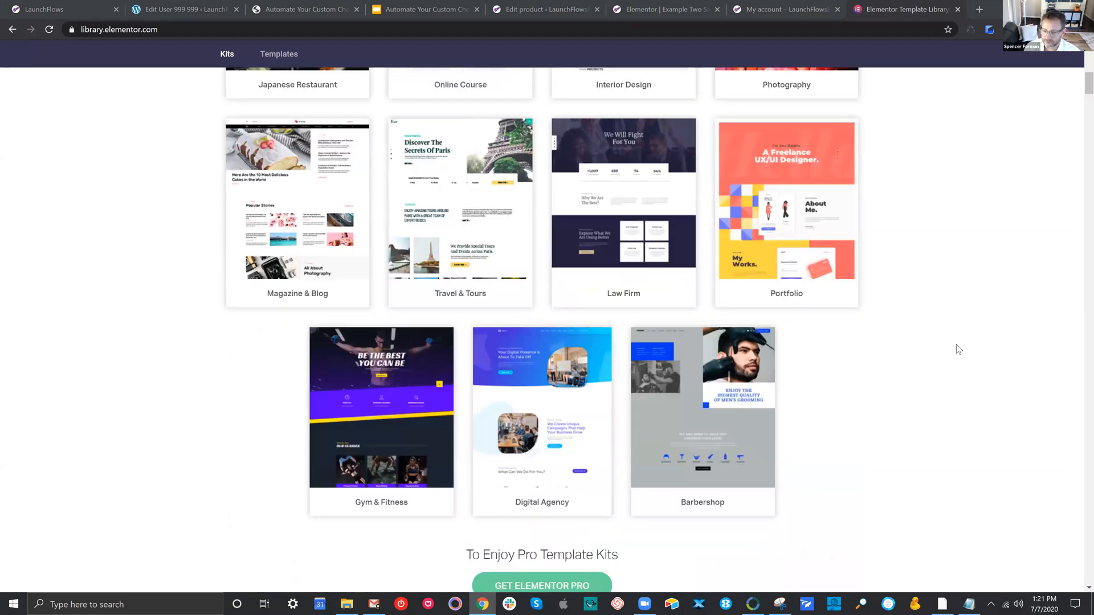
pyautogui.scroll(-6, 956, 346)
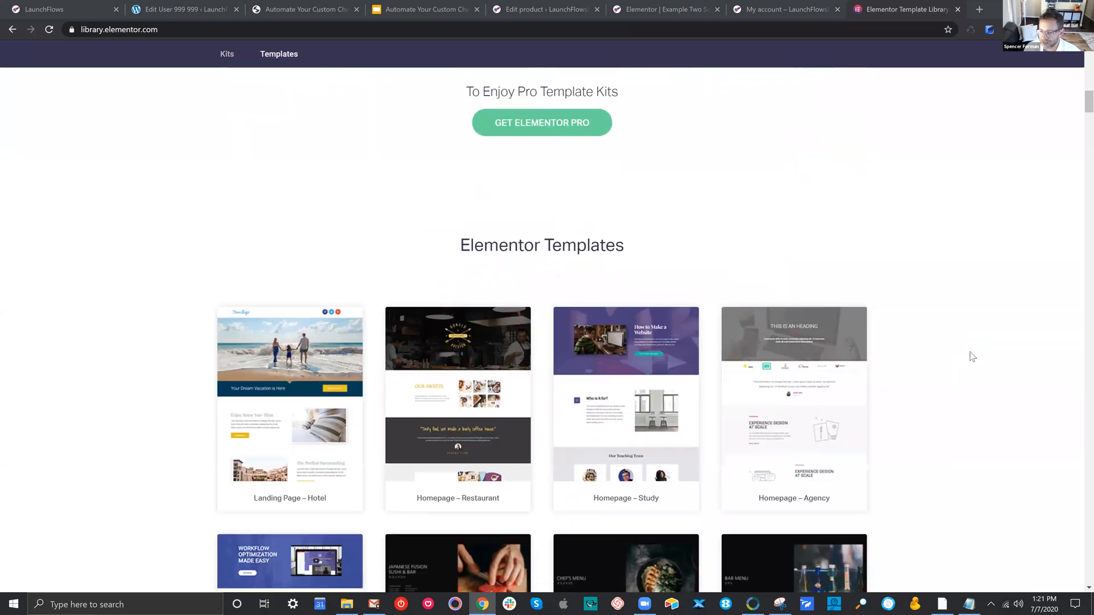
pyautogui.scroll(-2, 969, 359)
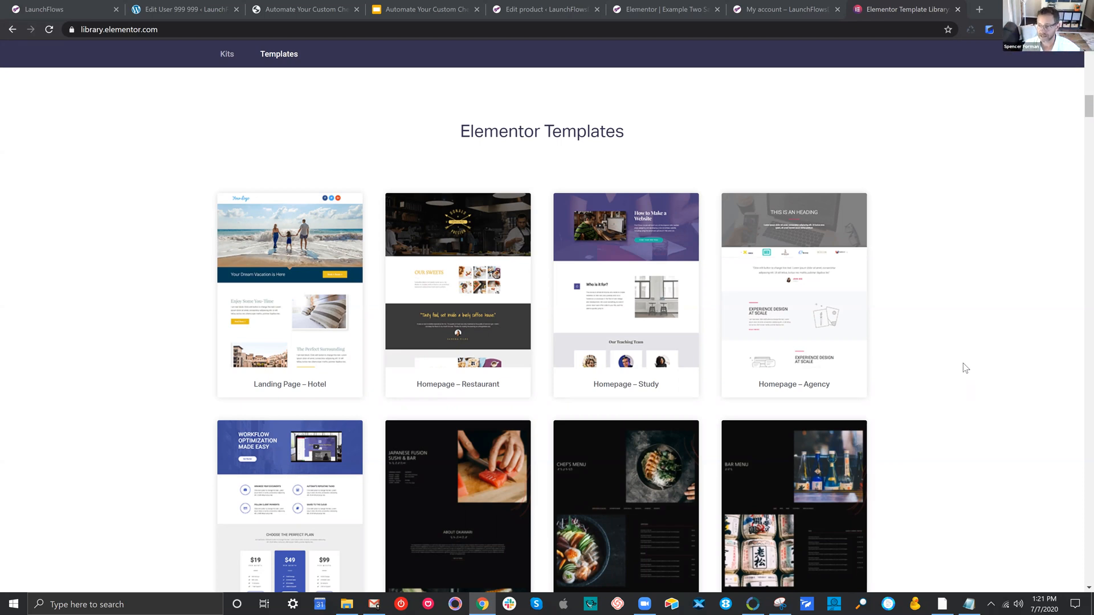
pyautogui.scroll(7, 962, 370)
pyautogui.scroll(10, 965, 368)
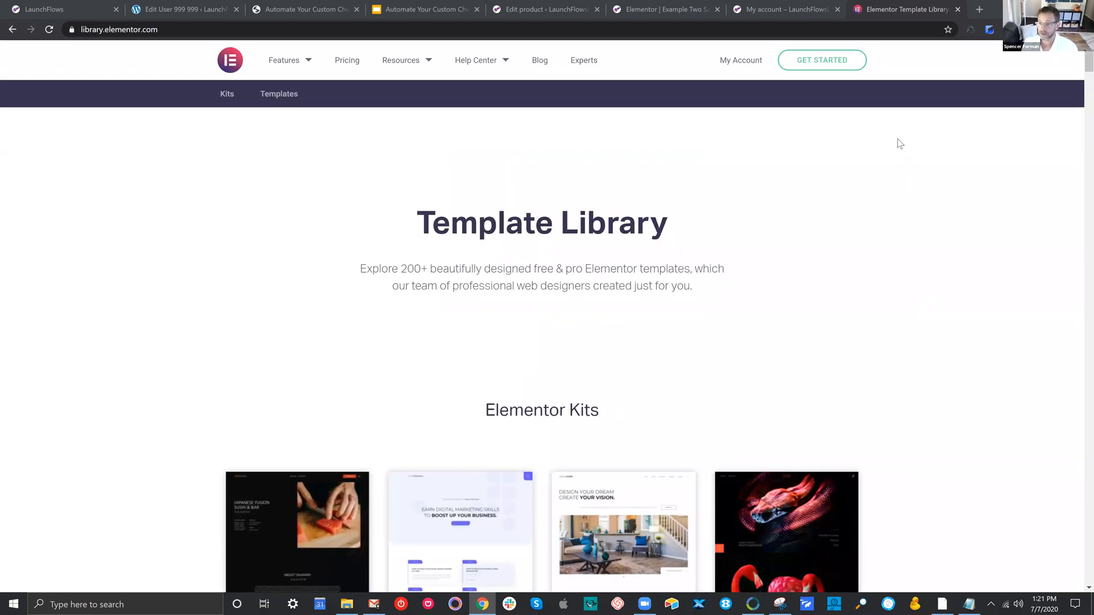
# Step: Return to the demo store's My account page and log out of the customer account
pyautogui.click(550, 11)
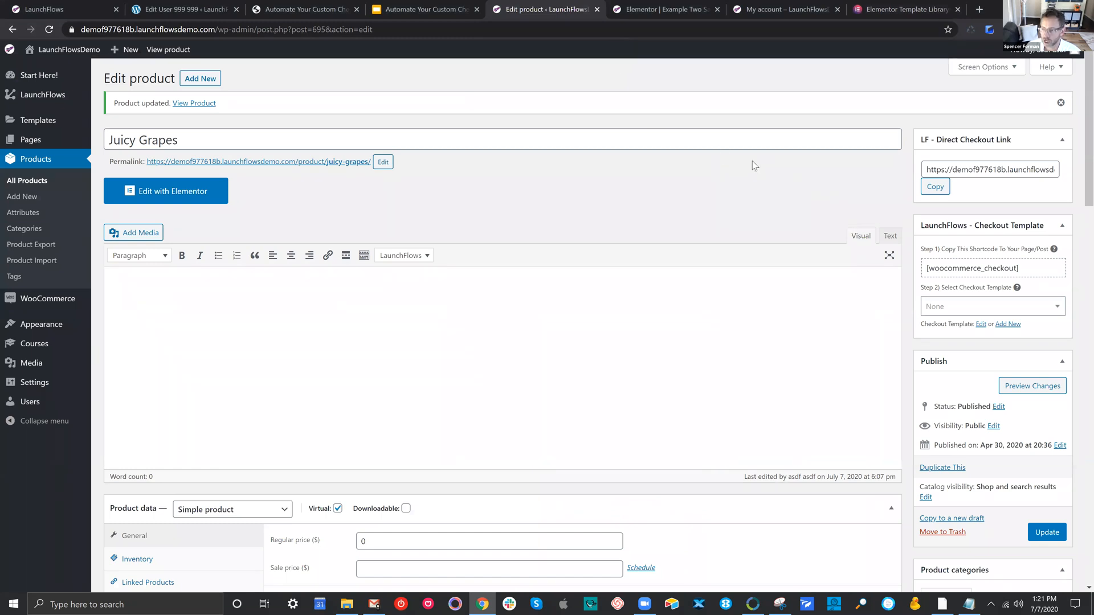
pyautogui.click(757, 9)
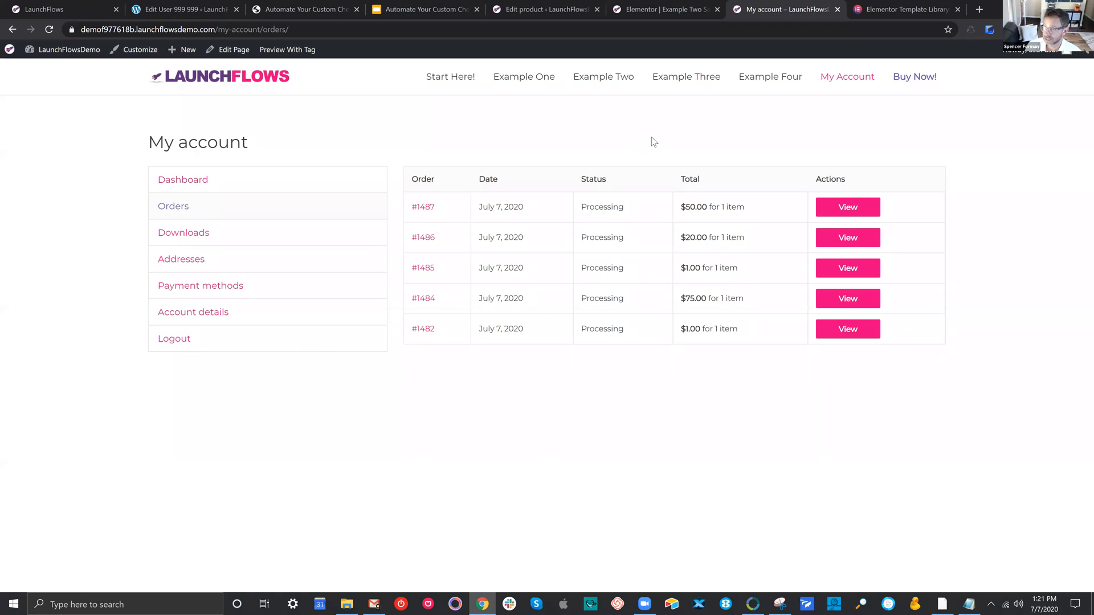
pyautogui.click(178, 342)
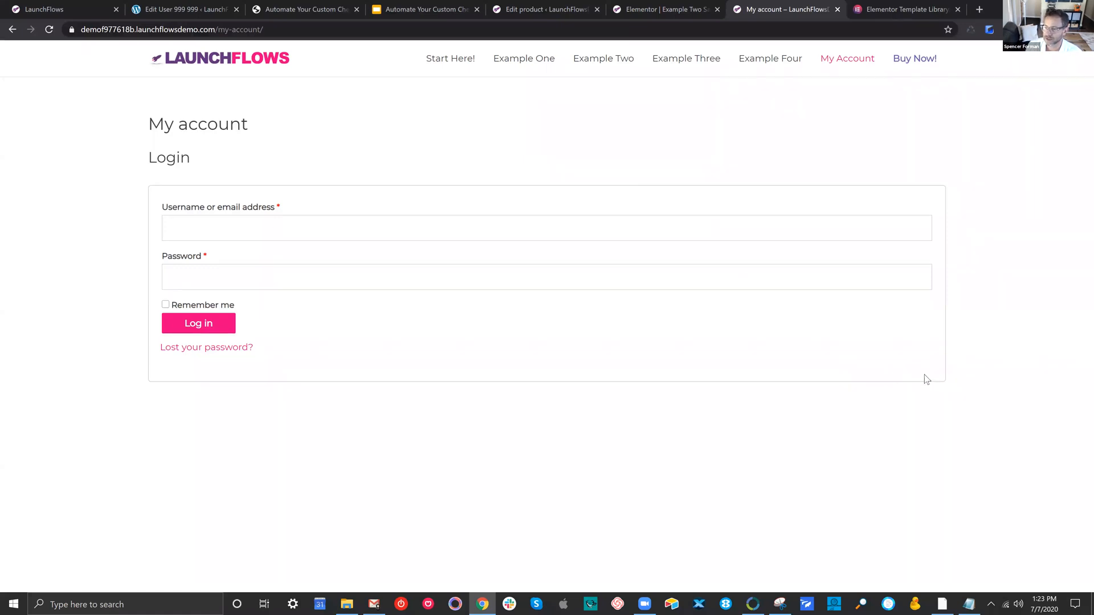
# Step: Show the Next Steps slide of the presentation, visit the LaunchFlows home page, and return to the slide
pyautogui.click(449, 9)
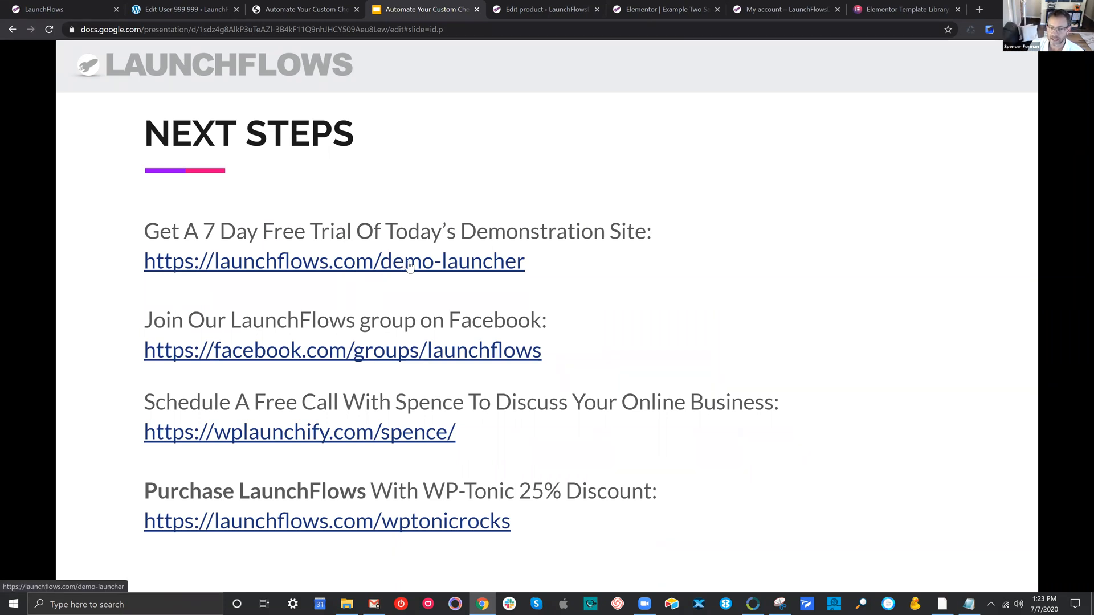
pyautogui.click(296, 8)
pyautogui.click(65, 3)
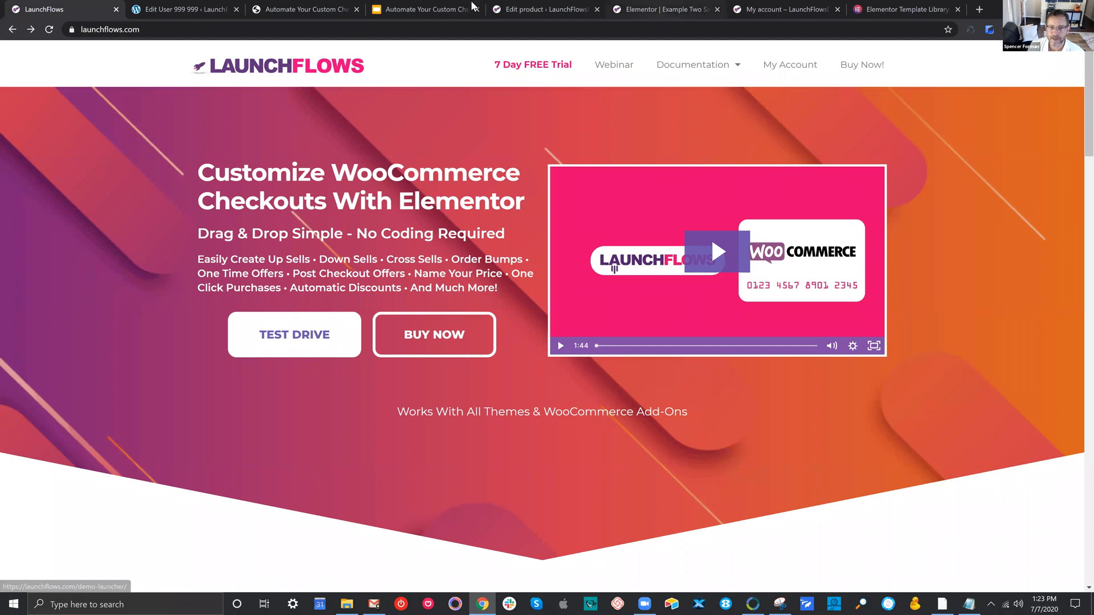
pyautogui.click(443, 9)
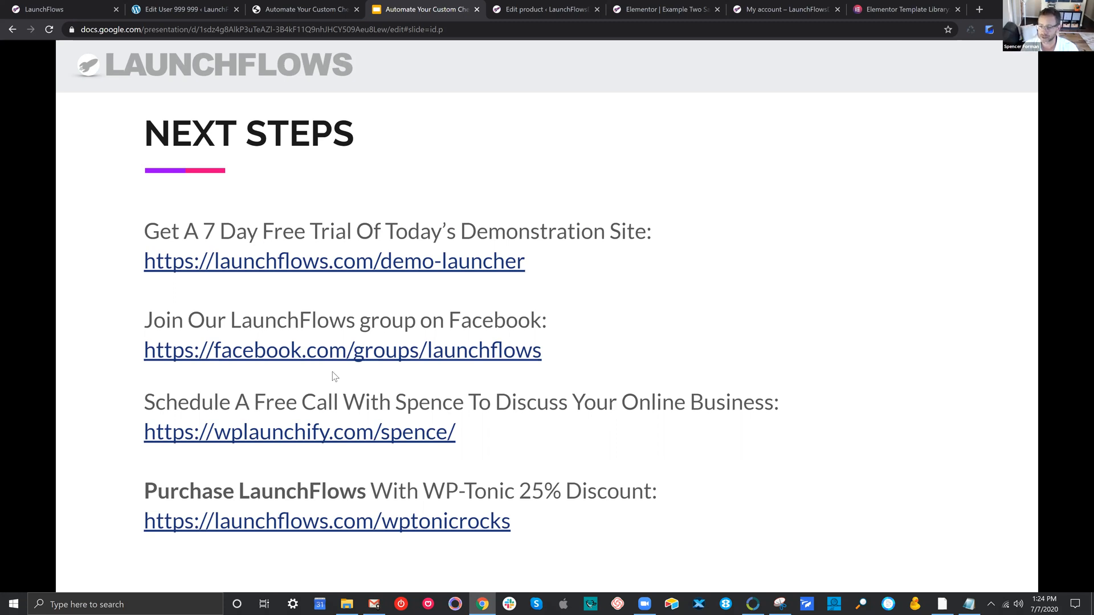
pyautogui.moveTo(316, 515)
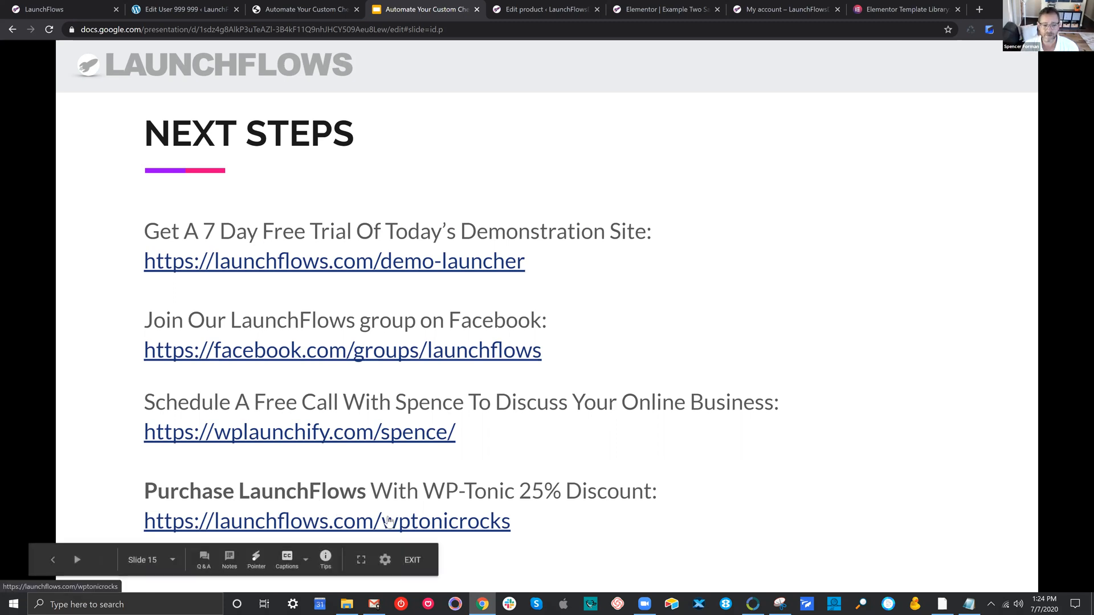